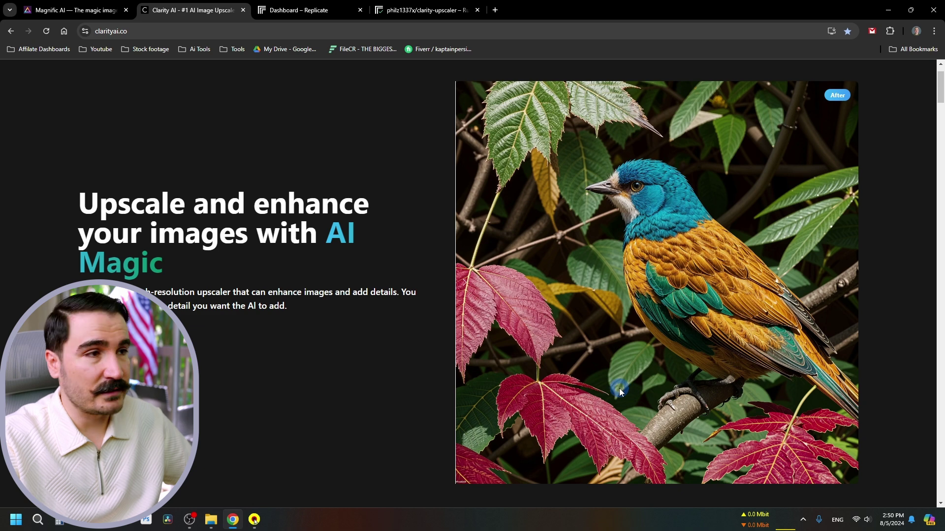
- Compare the before and after versions of the mountain landscape and High Resolution Portraits samples on the Clarity AI page
scroll(619, 388, down, 15)
drag(483, 295, 198, 320)
scroll(428, 328, down, 3)
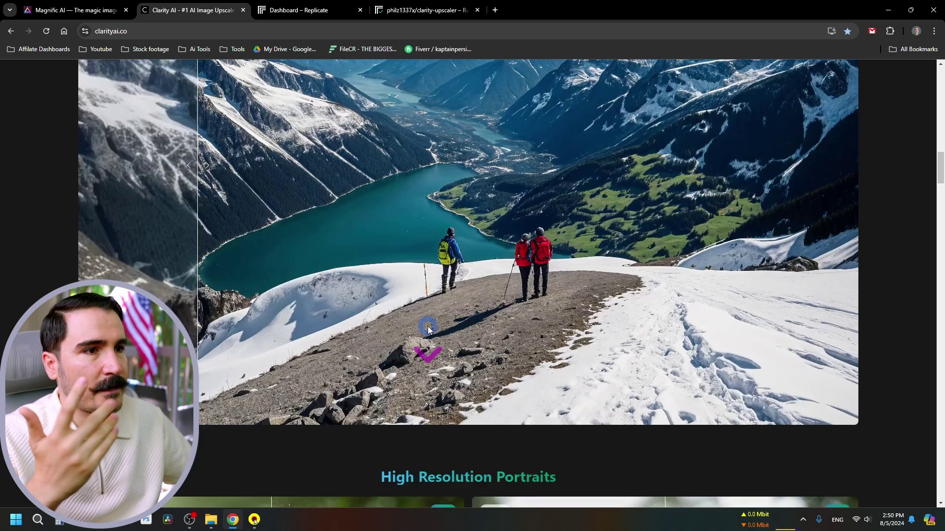
scroll(428, 328, down, 8)
drag(667, 295, 508, 334)
scroll(509, 330, down, 10)
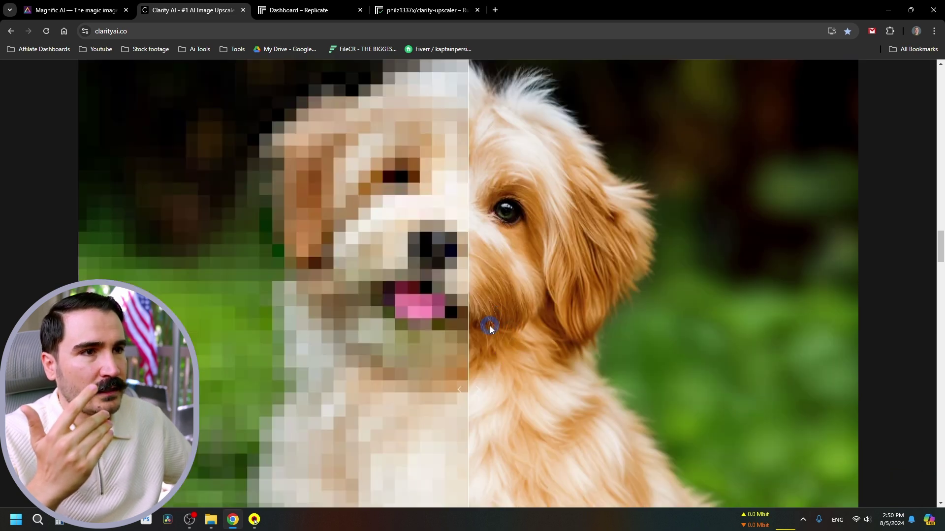
- Compare the before and after versions of the pixelated dog sample and the Style Transfer house sketch
drag(468, 390, 153, 392)
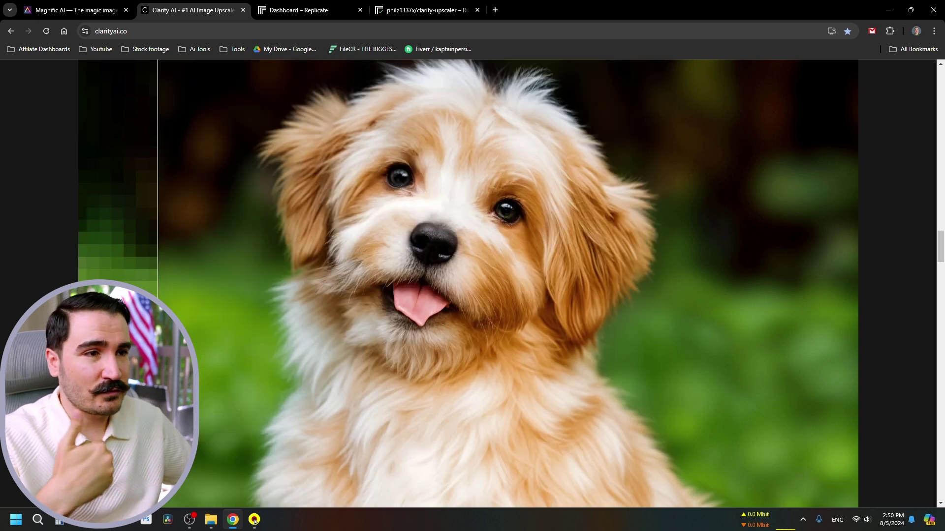
drag(153, 392, 658, 401)
scroll(580, 394, down, 20)
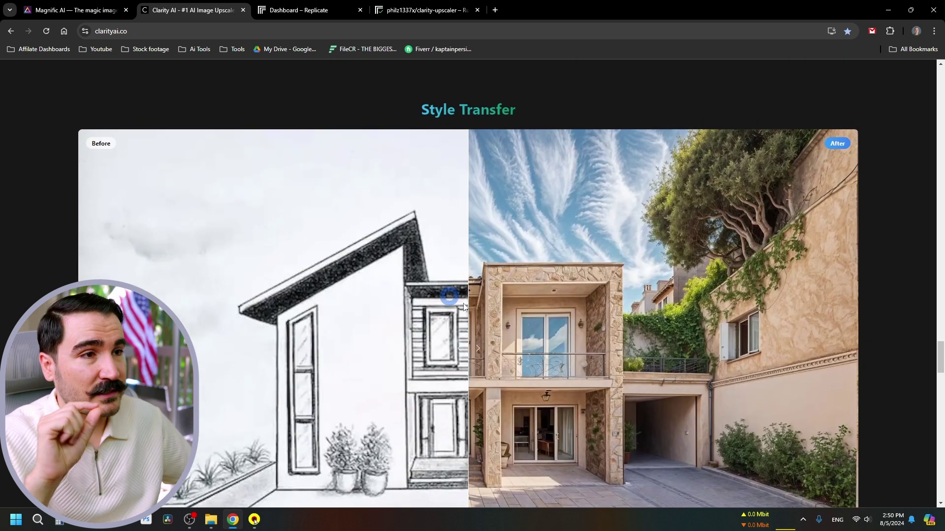
mouse_move(482, 359)
mouse_down()
mouse_move(467, 352)
mouse_move(852, 358)
mouse_move(800, 367)
mouse_move(540, 354)
mouse_move(78, 362)
mouse_up()
scroll(468, 352, down, 1)
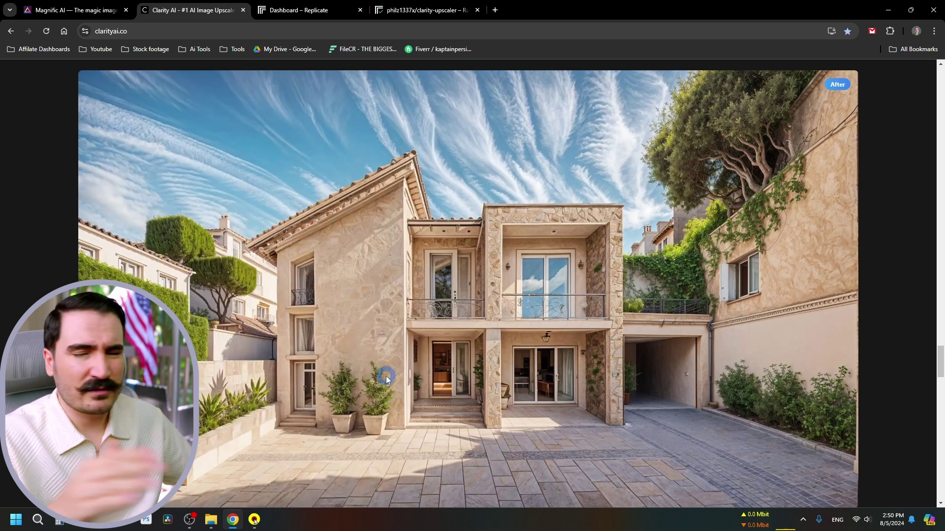
scroll(466, 362, down, 6)
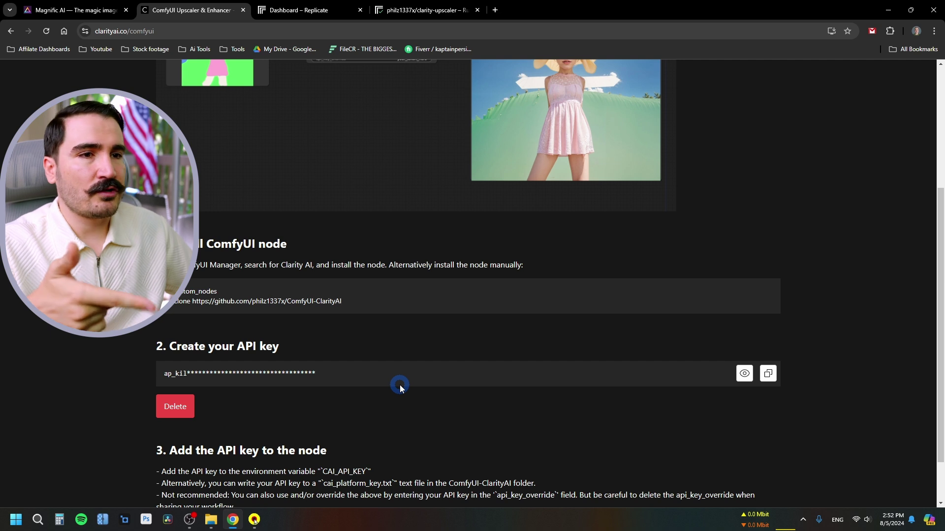
- Review Clarity AI's ComfyUI node page, open Replicate's pricing page and return to it after viewing the clarity-upscaler model
scroll(399, 386, up, 4)
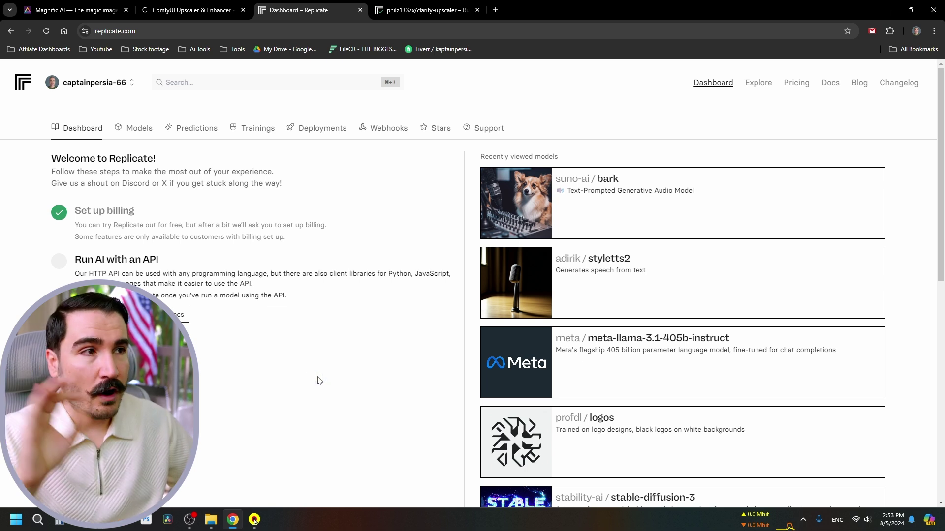
click(797, 82)
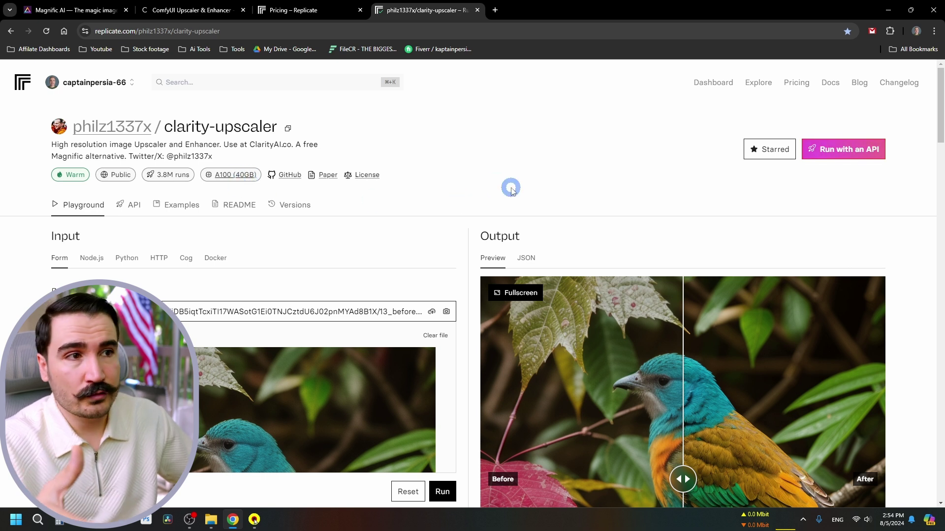
click(301, 10)
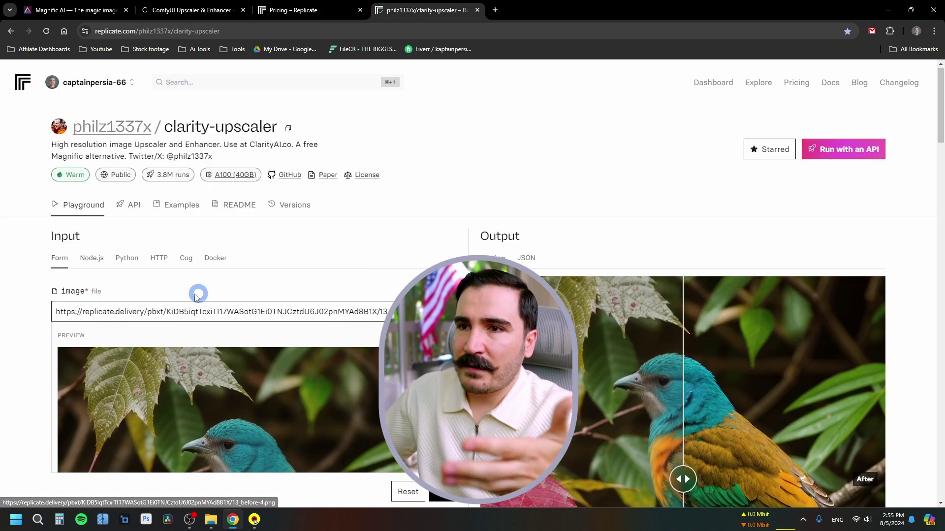
- Examine the clarity-upscaler model's bird example and compare its before and after versions in fullscreen
scroll(329, 268, down, 4)
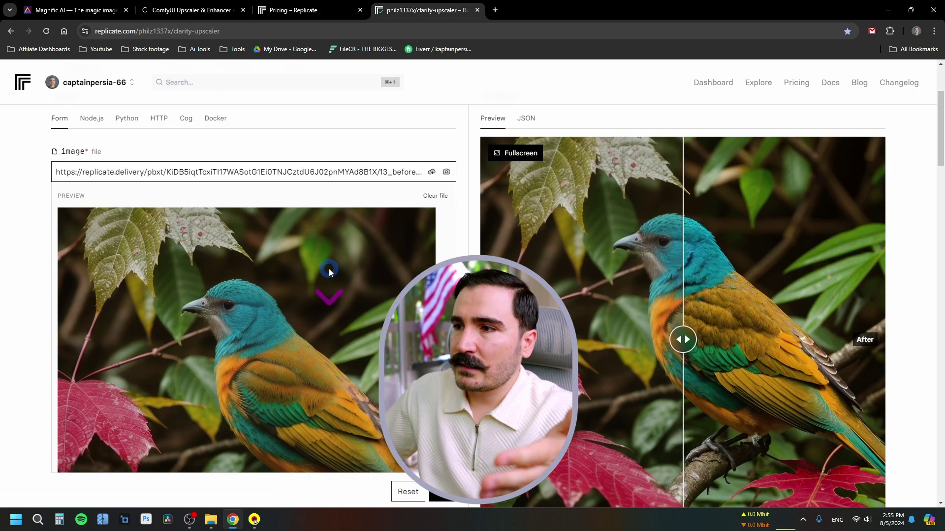
drag(781, 286, 738, 313)
scroll(738, 306, up, 4)
click(517, 290)
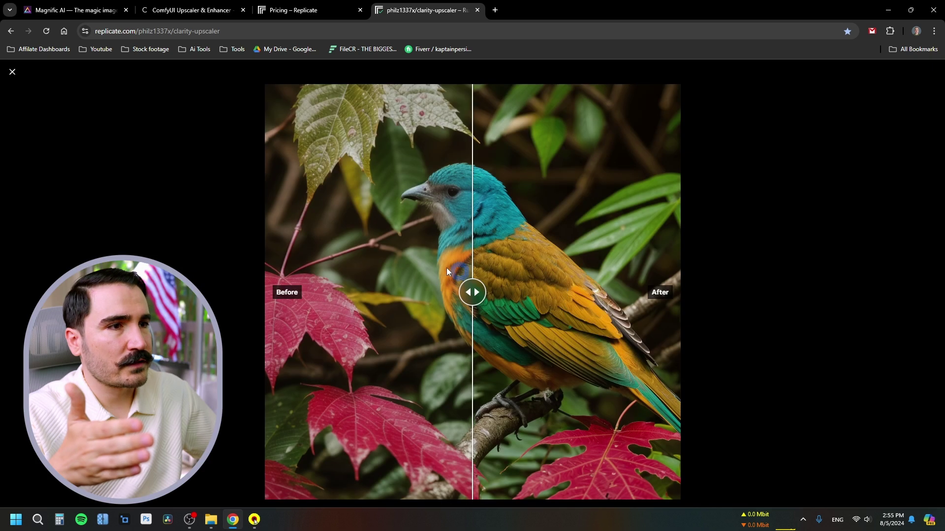
drag(479, 297, 407, 295)
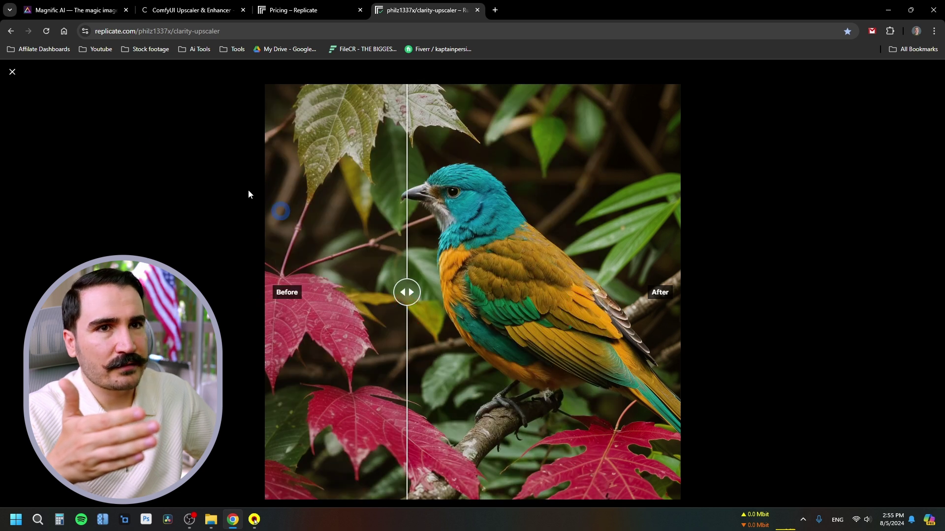
click(13, 73)
scroll(383, 239, down, 3)
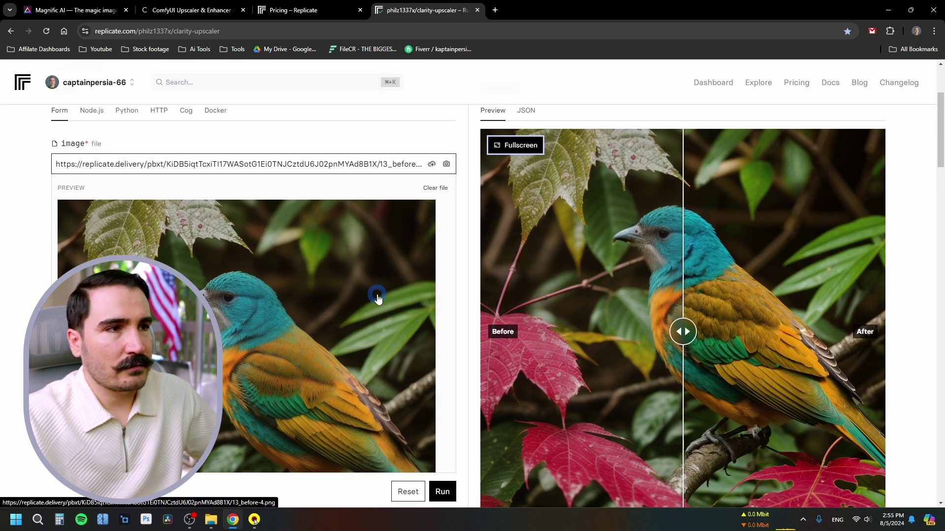
scroll(374, 291, up, 2)
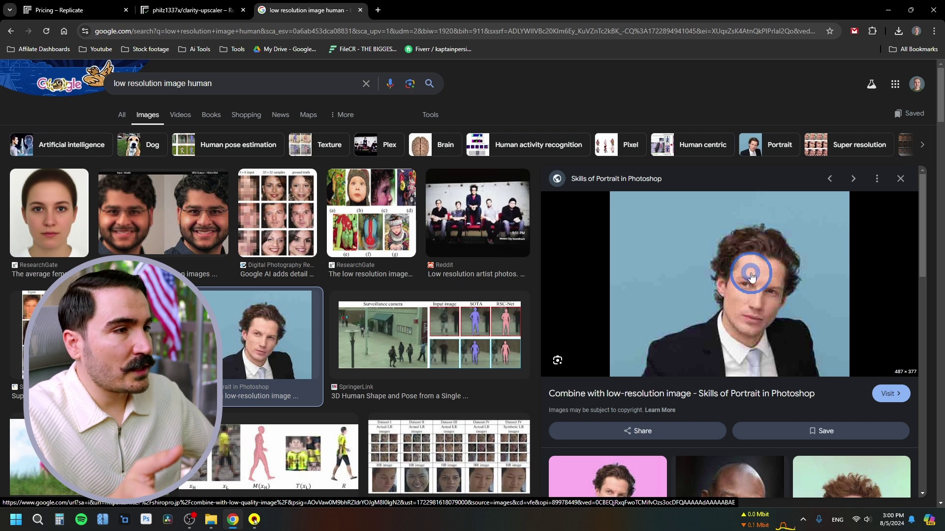
- Copy the low-resolution portrait of the man in the suit from Google Images and paste it as the clarity-upscaler input image
right_click(751, 277)
click(805, 170)
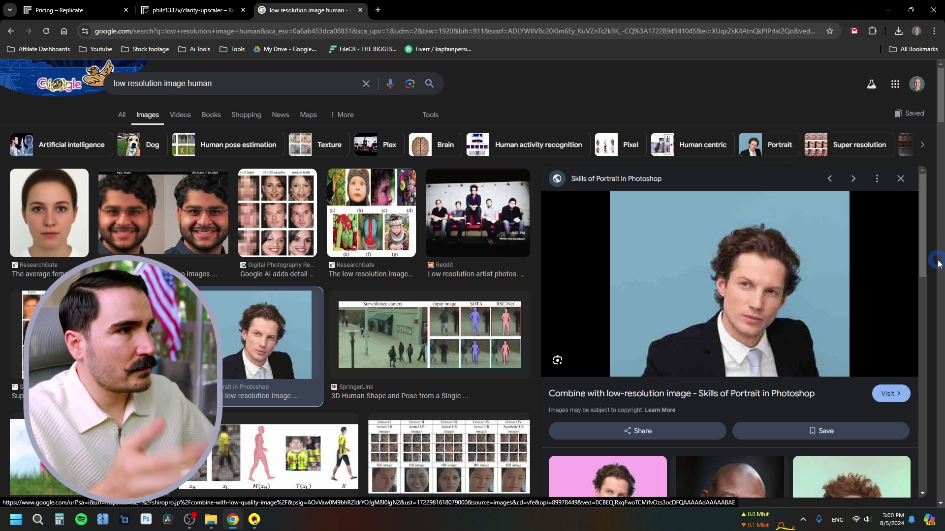
key(ctrl+shift+Tab)
key(ctrl+v)
- Set the upscaler's dynamic (HDR) value to 4
scroll(274, 311, down, 4)
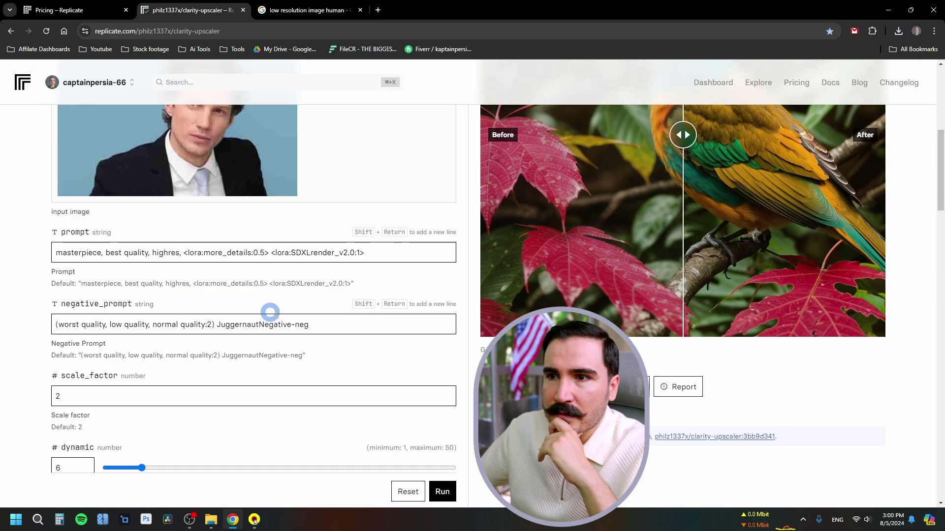
scroll(389, 292, down, 4)
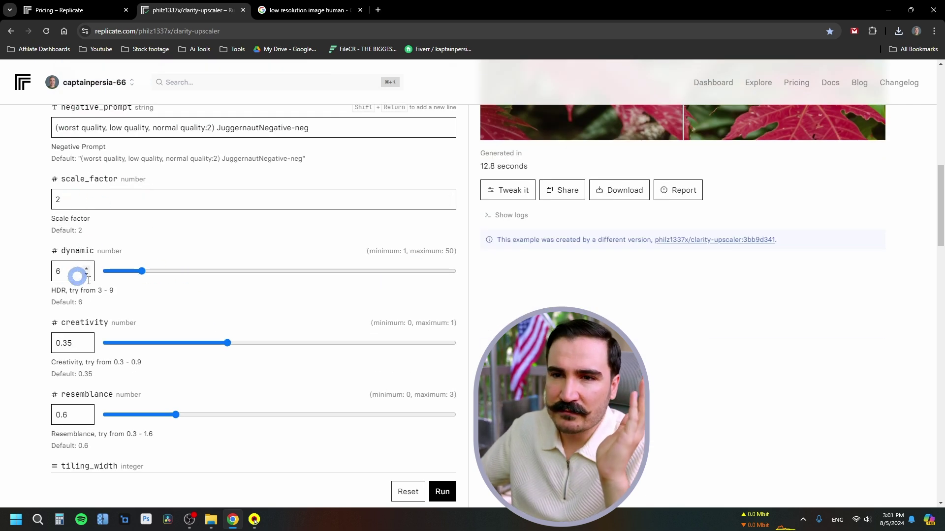
scroll(184, 306, down, 2)
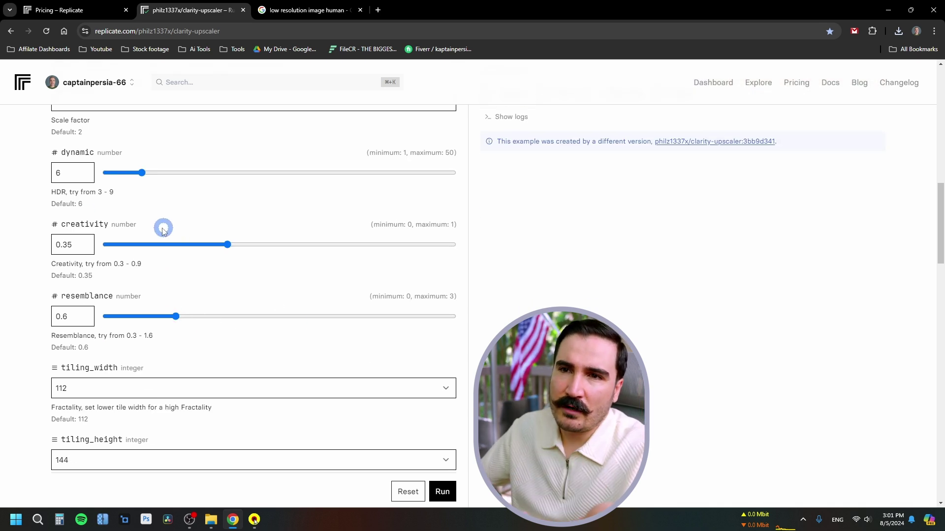
double_click(69, 173)
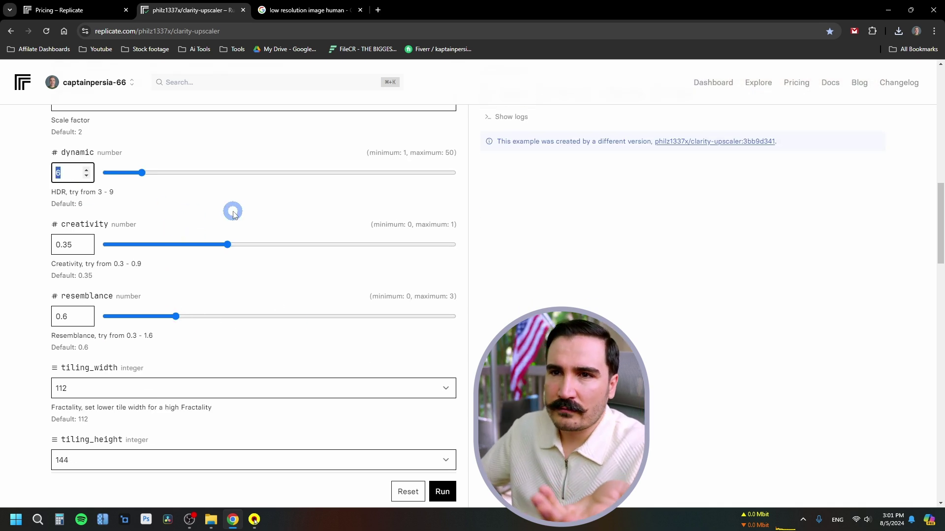
text(4)
click(205, 207)
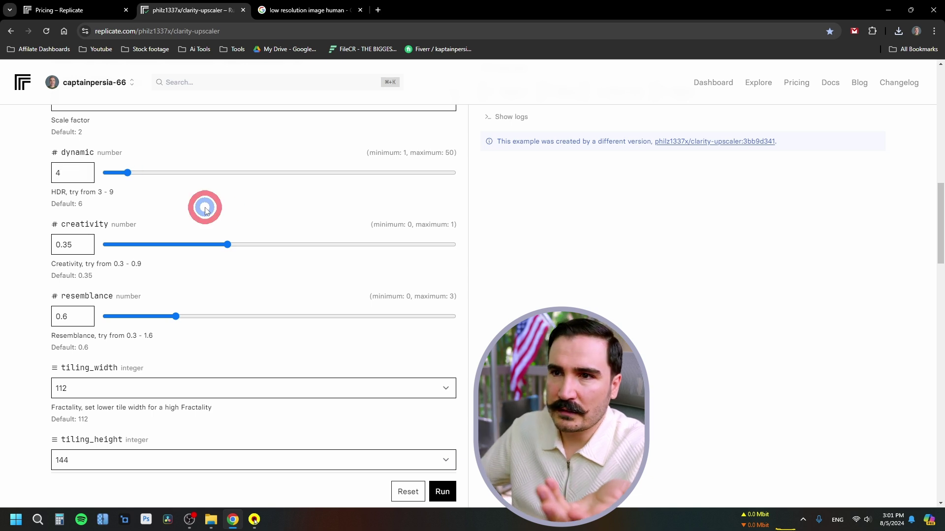
- Set the upscaler's creativity value to 0.25
scroll(204, 207, up, 7)
scroll(207, 217, down, 5)
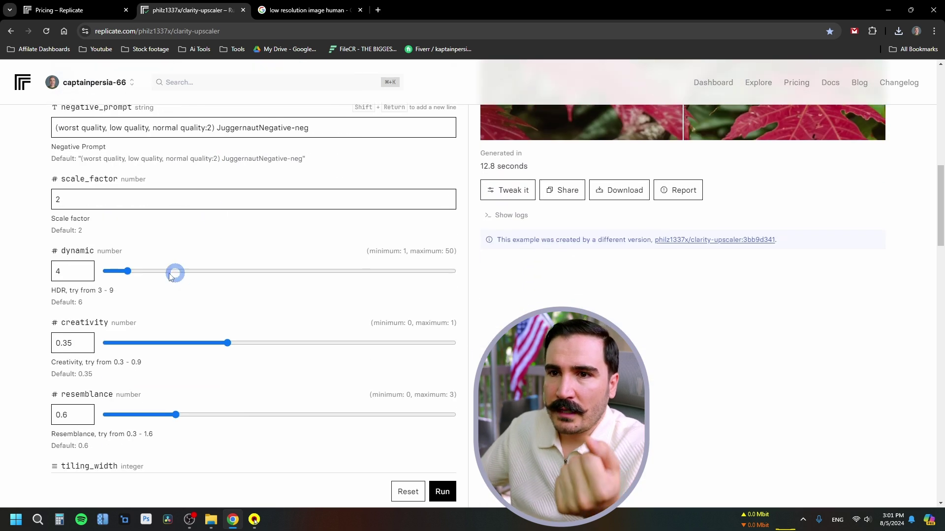
scroll(154, 299, down, 3)
double_click(66, 195)
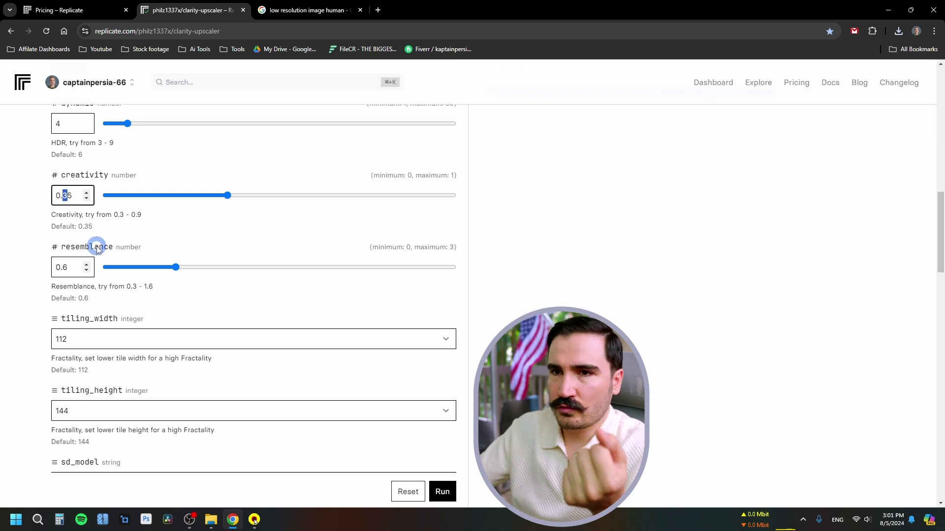
scroll(546, 256, up, 10)
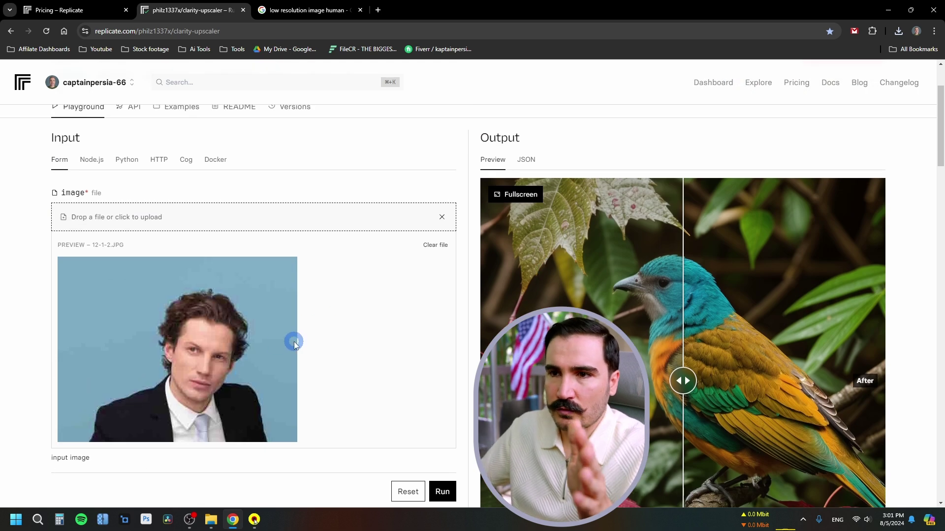
- Raise the upscaler's resemblance to its maximum of 3
scroll(294, 341, down, 3)
scroll(305, 264, down, 8)
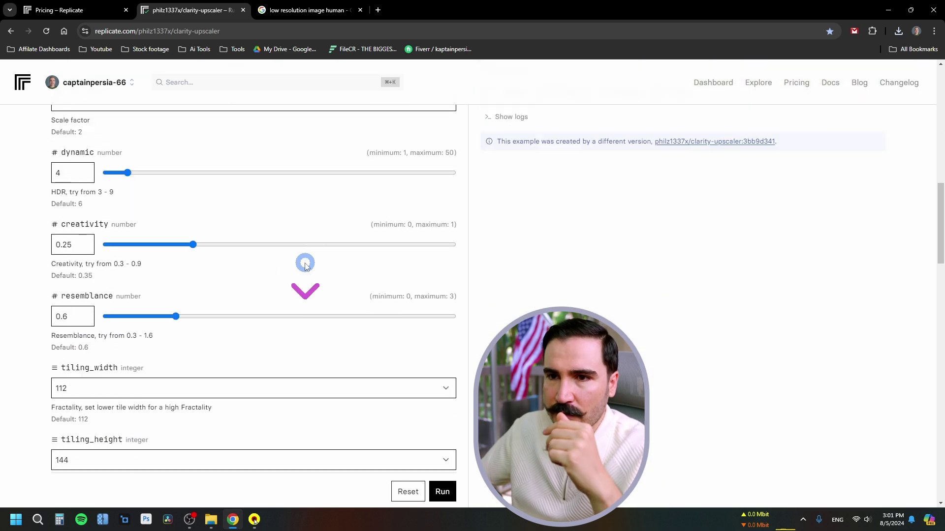
click(176, 317)
drag(177, 315, 510, 319)
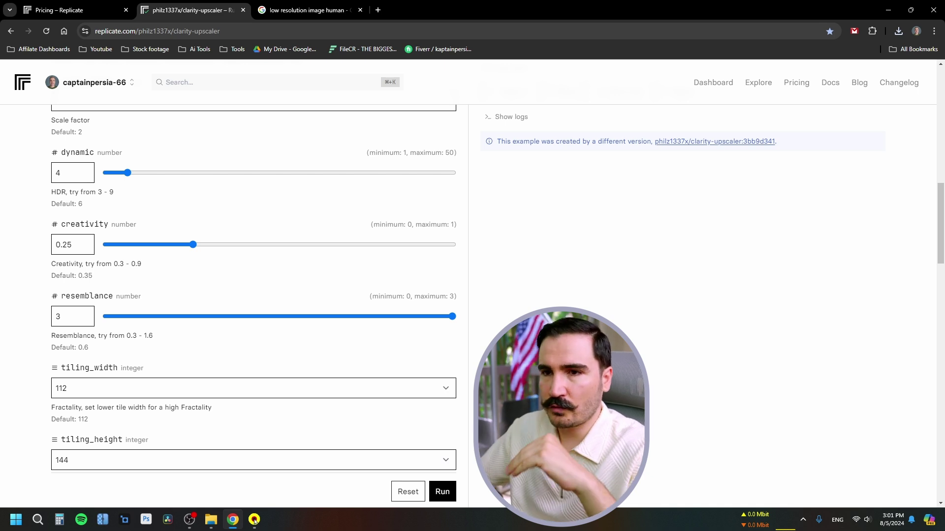
- Review the remaining upscaler settings, leave them at their defaults, and run the model on the portrait
scroll(254, 295, down, 3)
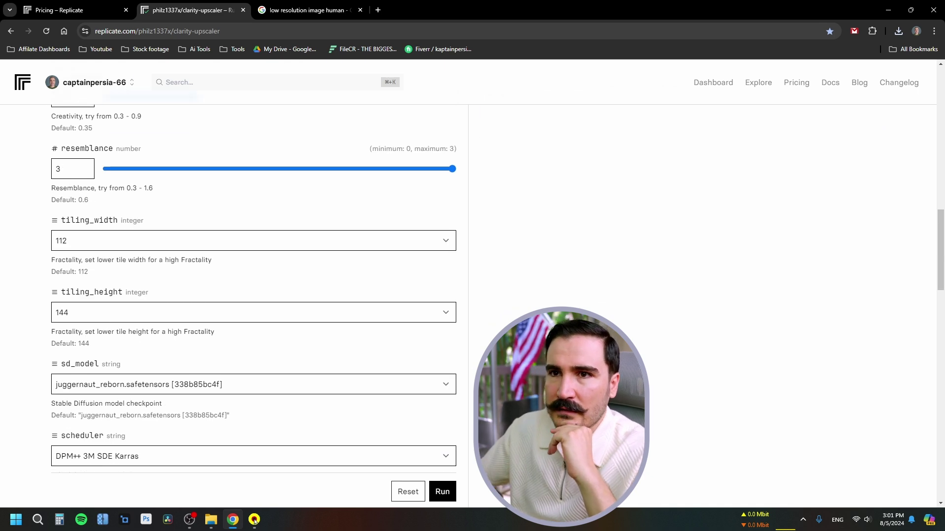
scroll(379, 339, down, 5)
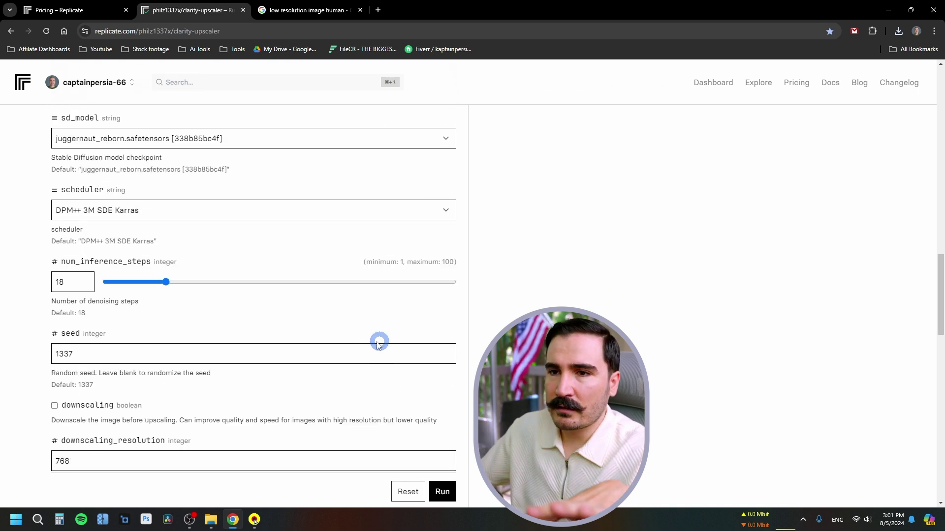
scroll(301, 337, down, 8)
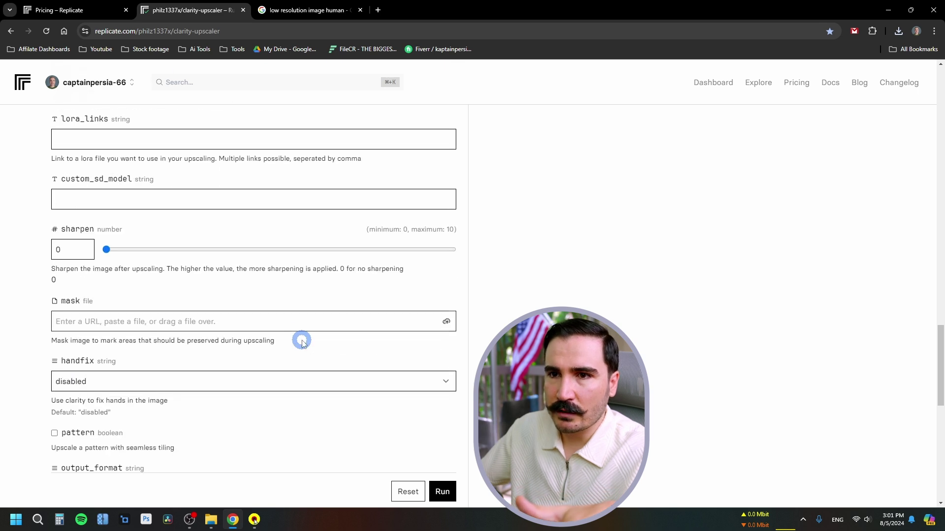
scroll(214, 298, down, 3)
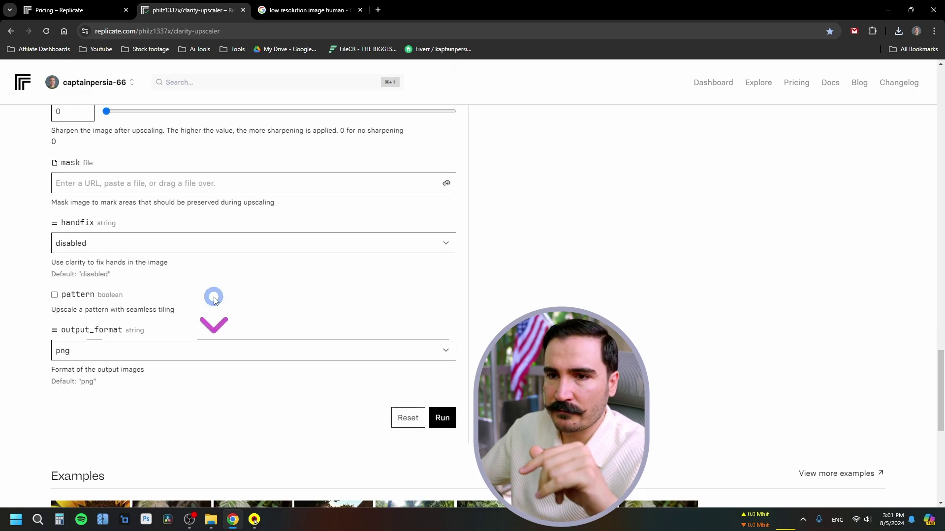
click(442, 411)
scroll(652, 298, up, 4)
scroll(652, 298, up, 15)
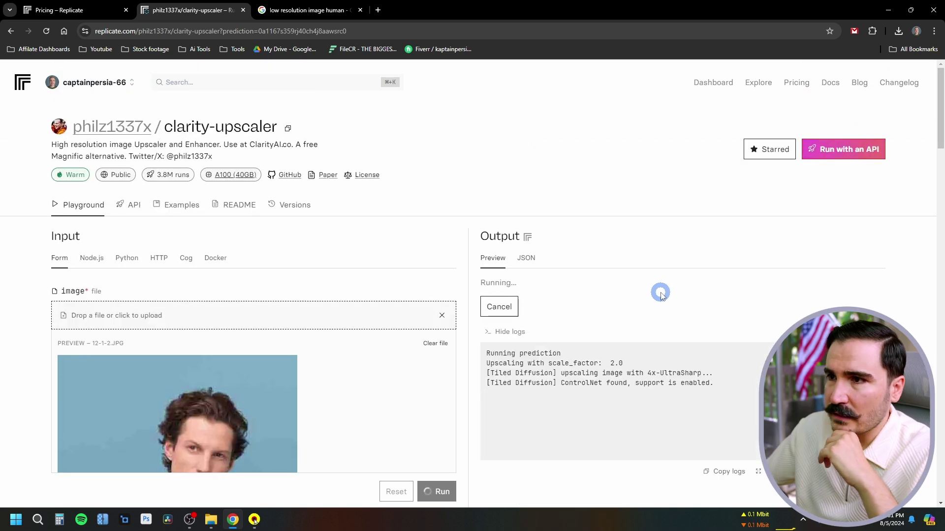
- Compare the original and upscaled portrait in fullscreen, and close the fullscreen view
scroll(581, 331, down, 1)
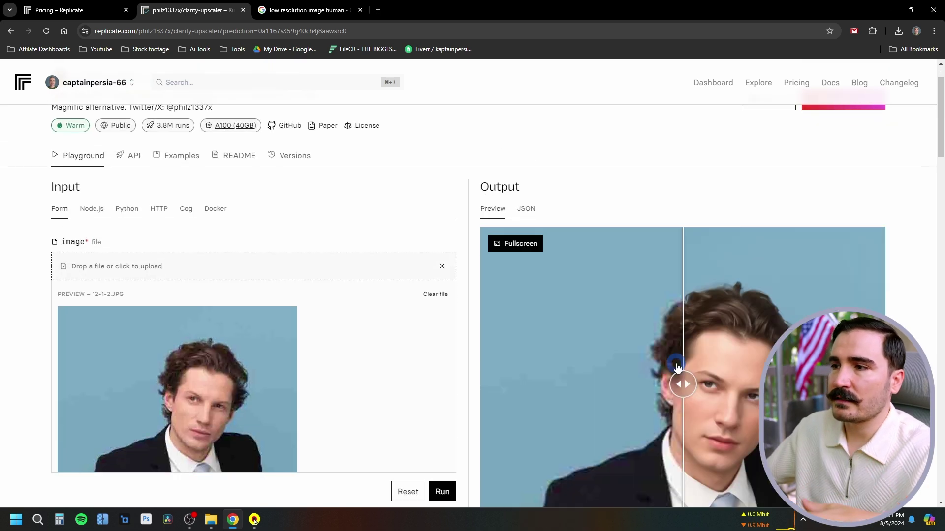
scroll(679, 367, down, 2)
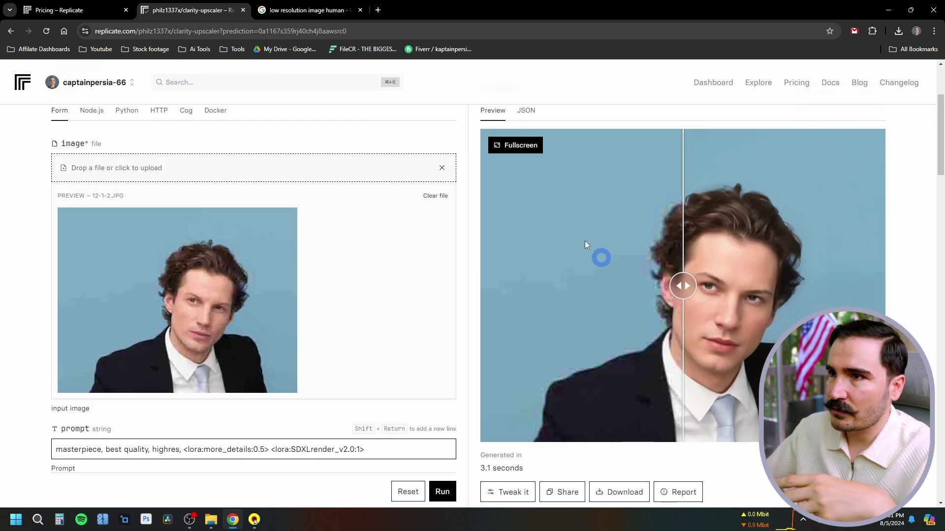
click(523, 146)
drag(572, 321, 179, 379)
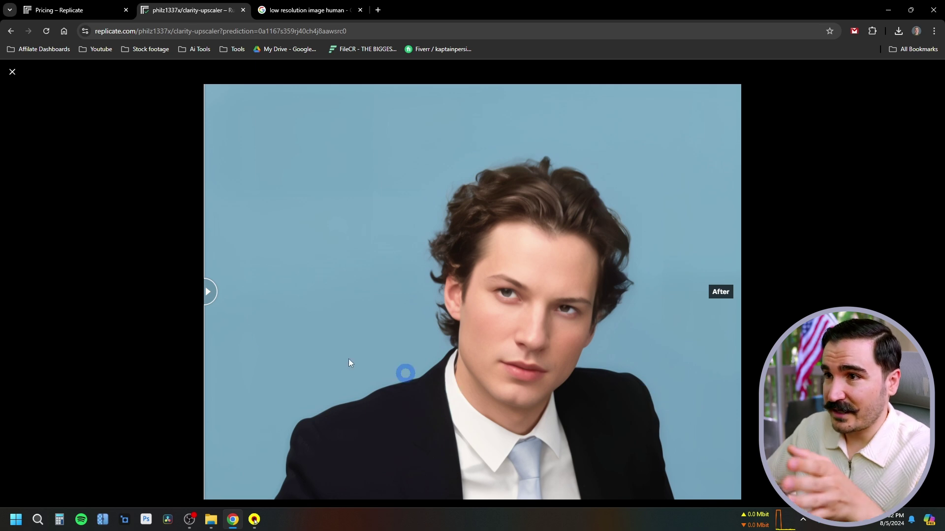
drag(212, 294, 241, 400)
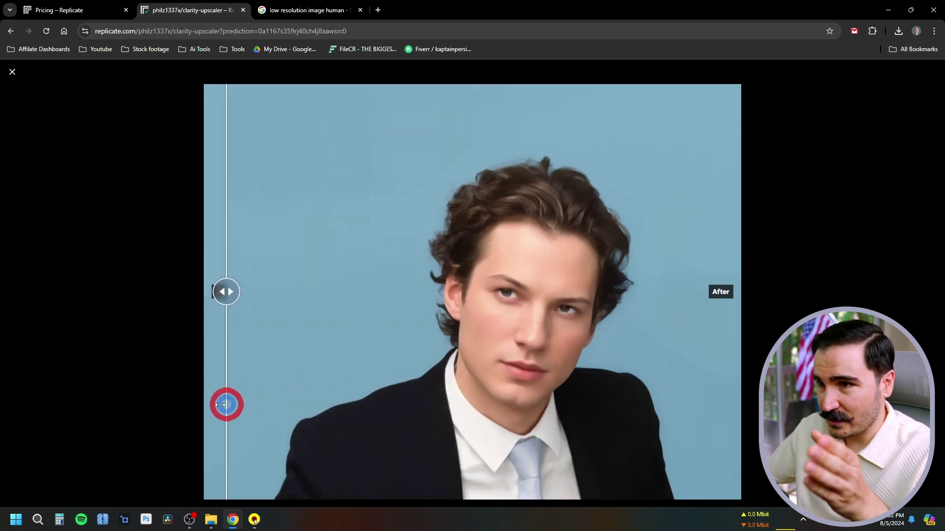
key(Escape)
- Append "human" to the end of the prompt and set the sharpen value to 7
click(387, 254)
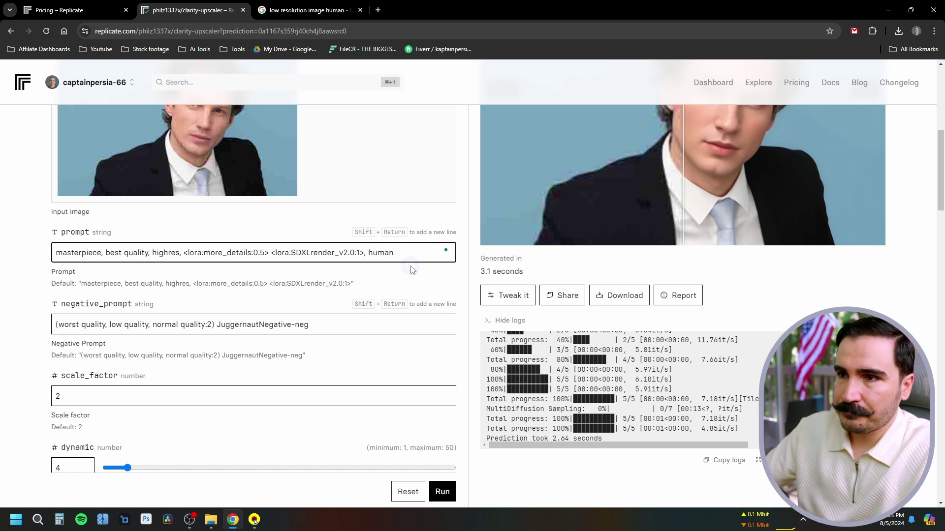
click(350, 322)
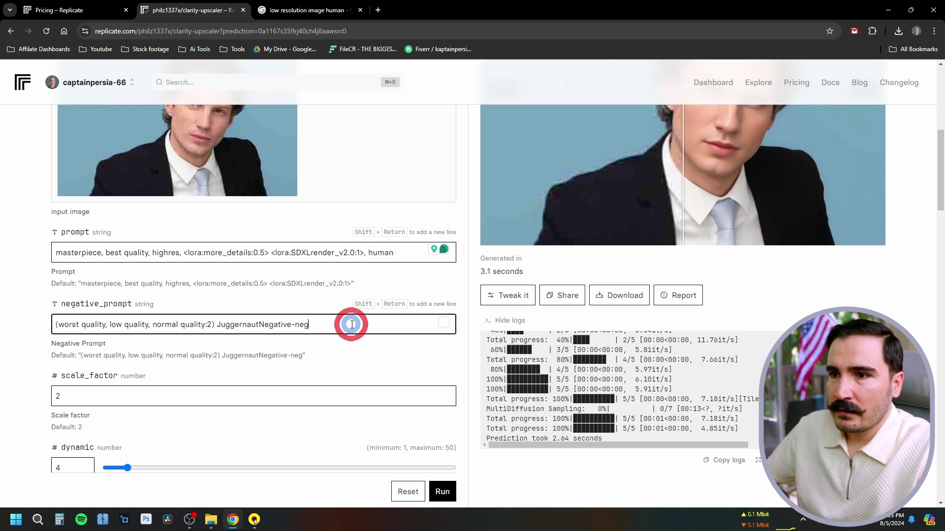
scroll(375, 323, down, 18)
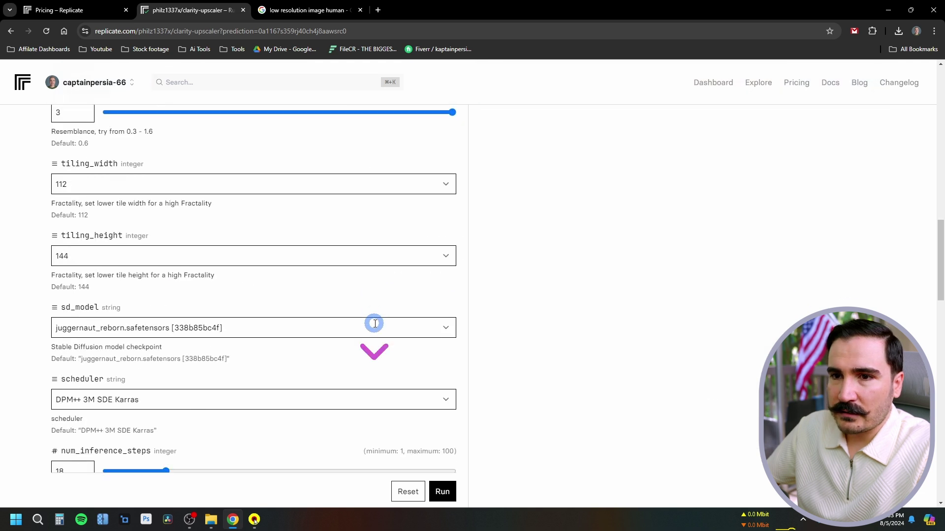
scroll(330, 327, down, 3)
click(107, 299)
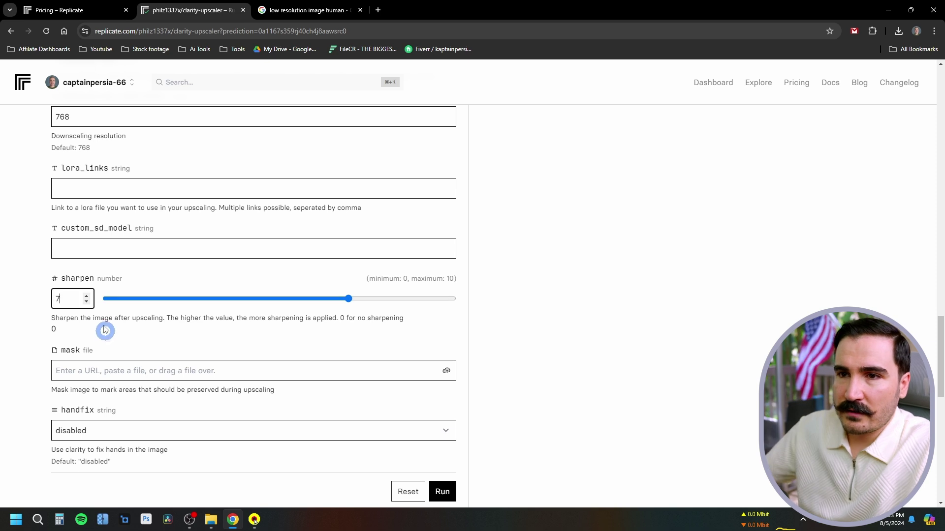
click(546, 338)
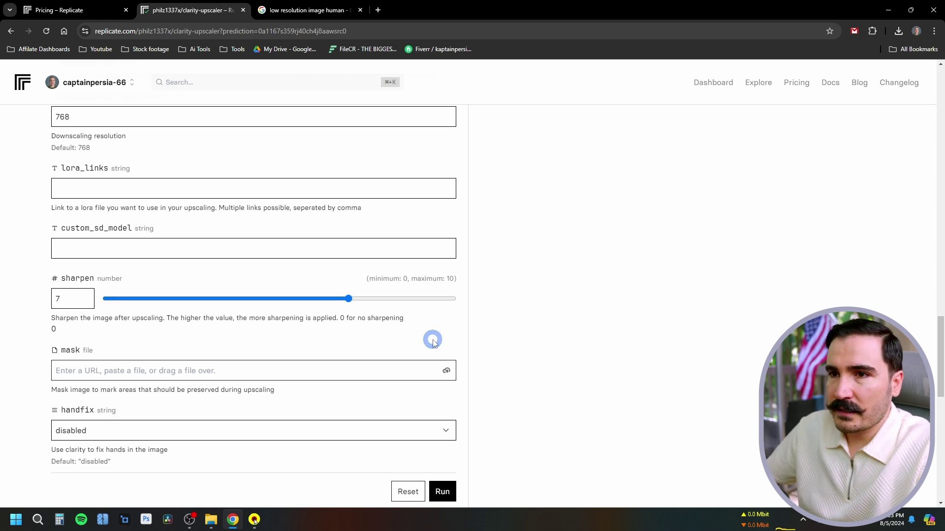
- Set the upscaler's scale factor to 3 and its creativity to 0.3
scroll(126, 293, up, 11)
scroll(168, 288, up, 1)
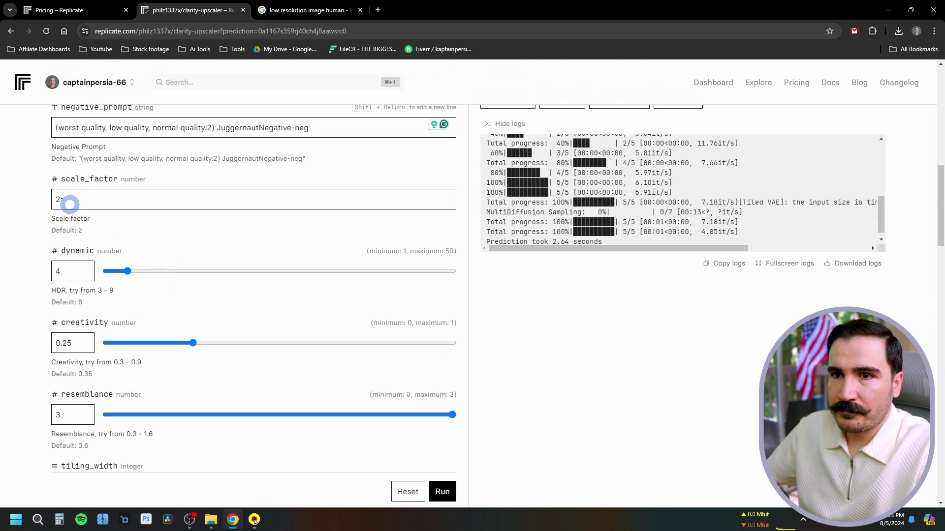
drag(70, 200, 43, 202)
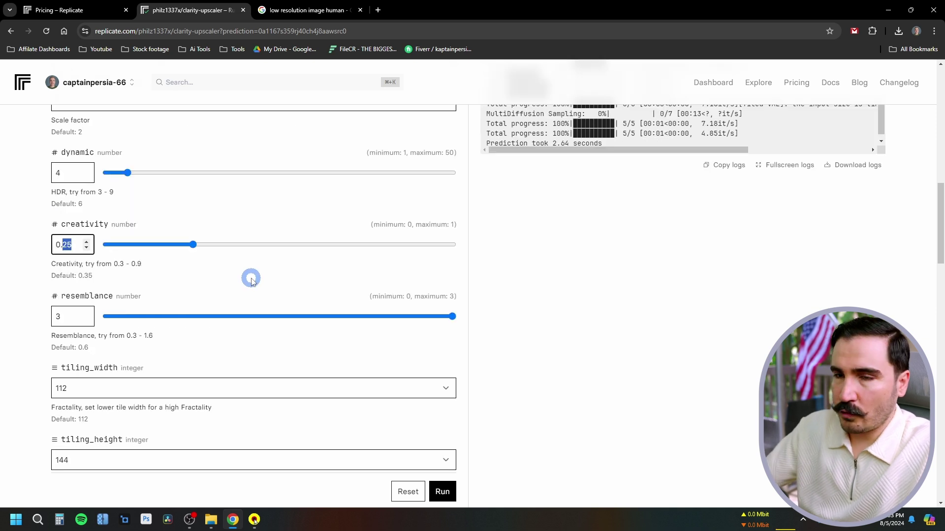
- Set the resemblance to 2.9 and run the model on the portrait again
drag(66, 316, 31, 316)
text(2.9)
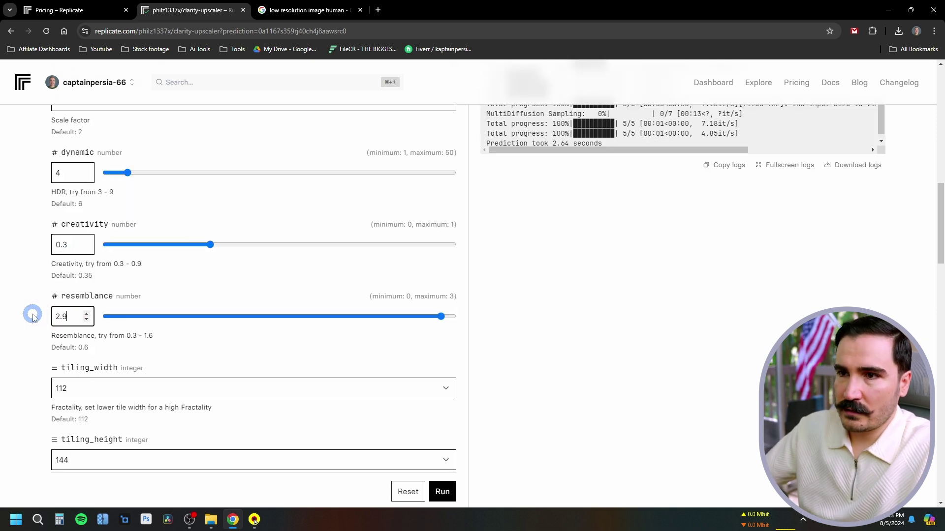
click(443, 493)
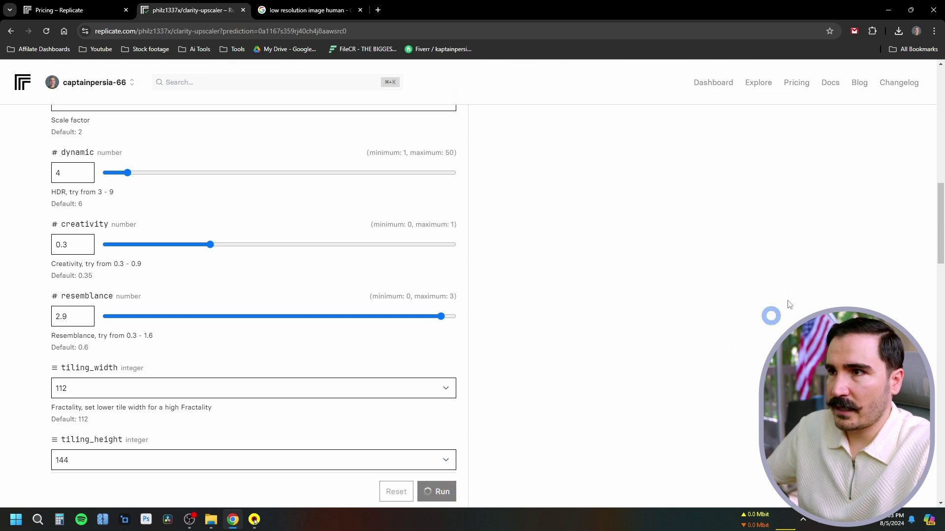
- Compare the original portrait with the new 3x upscale in fullscreen, and close the fullscreen view
scroll(732, 309, up, 15)
scroll(732, 309, down, 3)
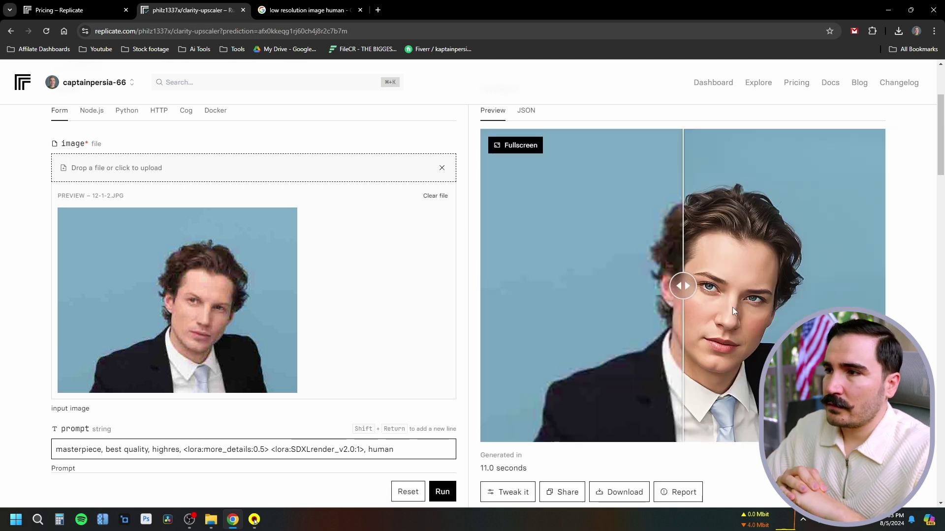
click(752, 329)
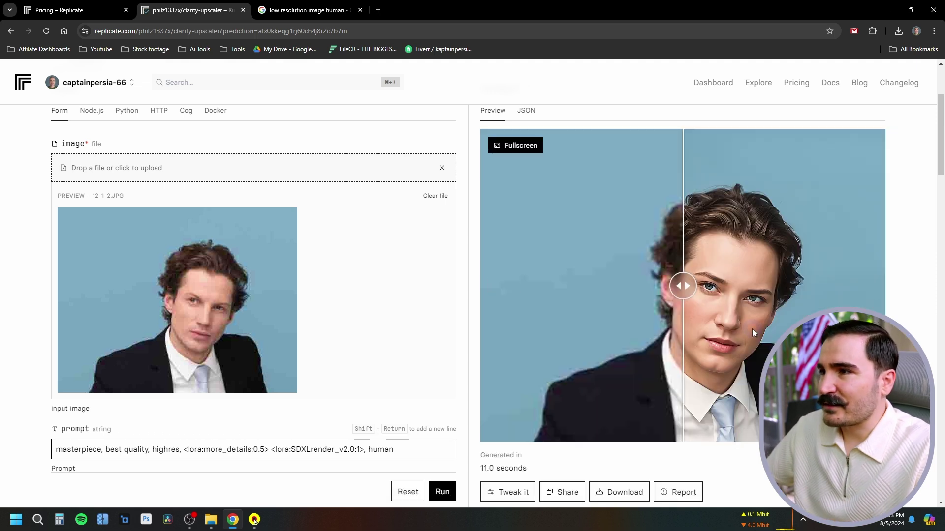
click(523, 149)
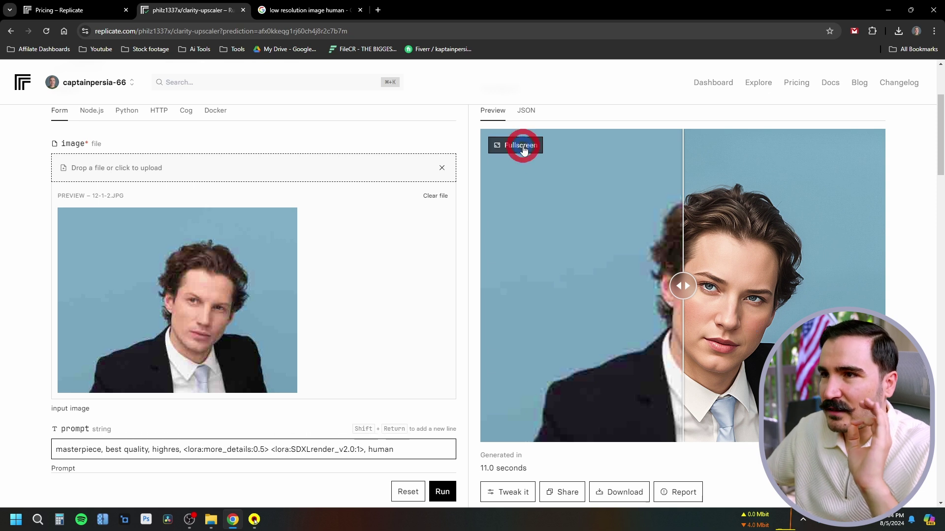
drag(481, 291, 393, 442)
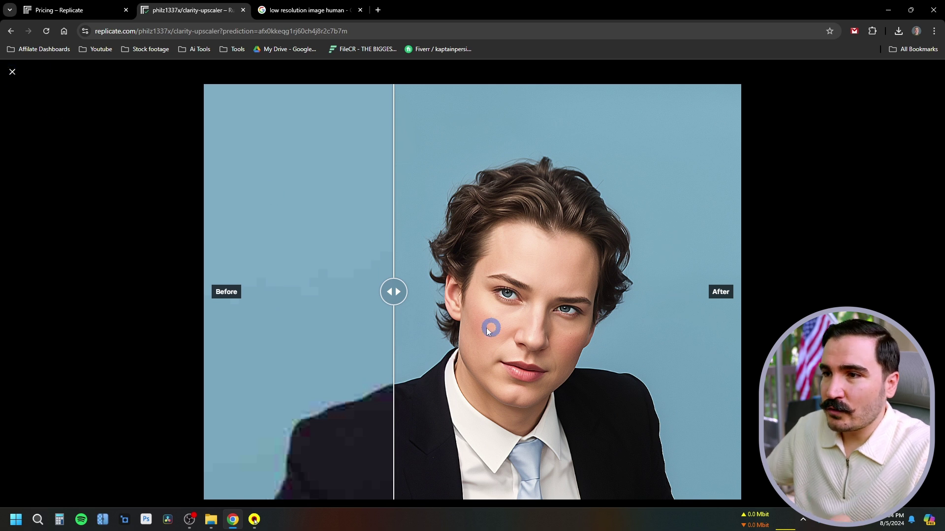
drag(387, 293, 453, 363)
click(13, 73)
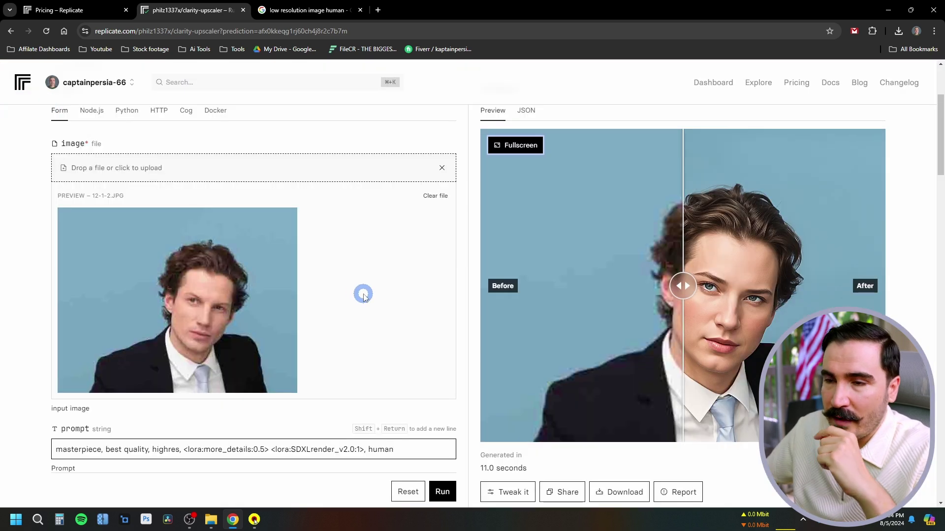
- Append ", man, no makeup" to the end of the prompt
scroll(361, 295, down, 4)
click(400, 252)
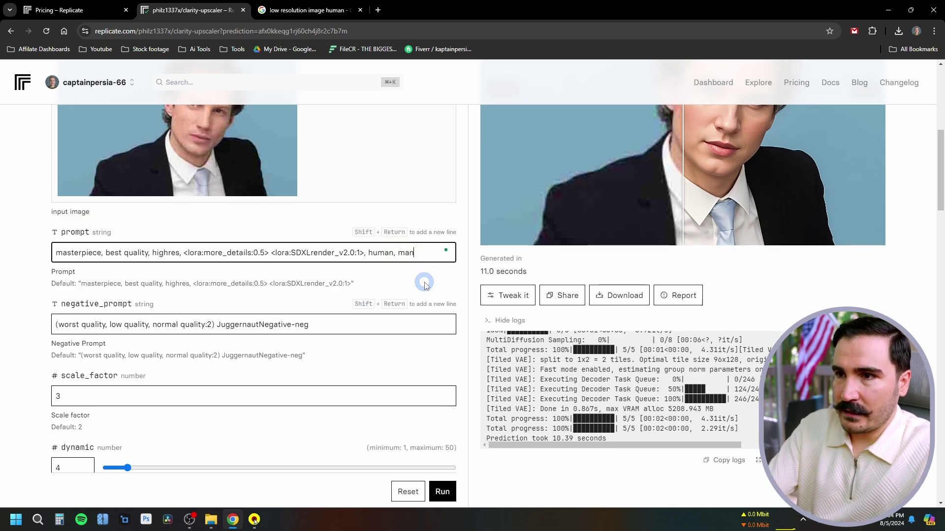
click(454, 341)
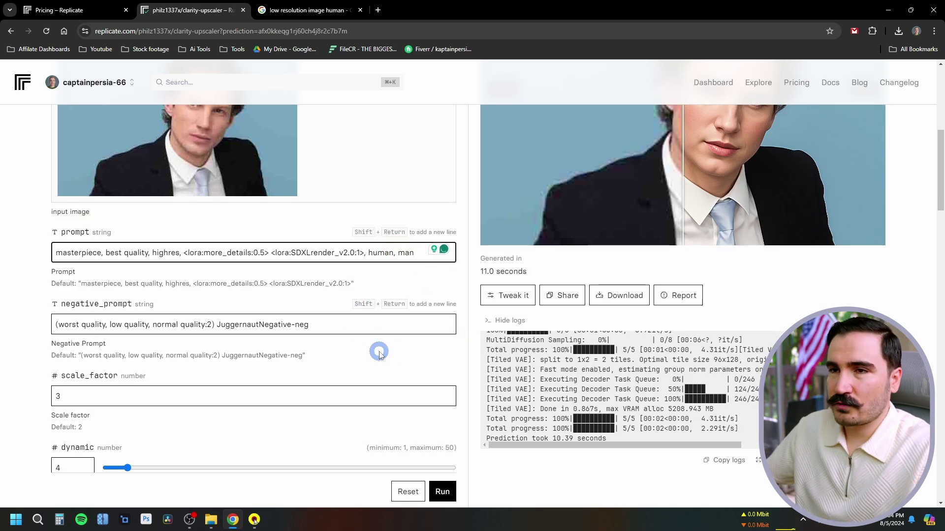
scroll(372, 359, up, 3)
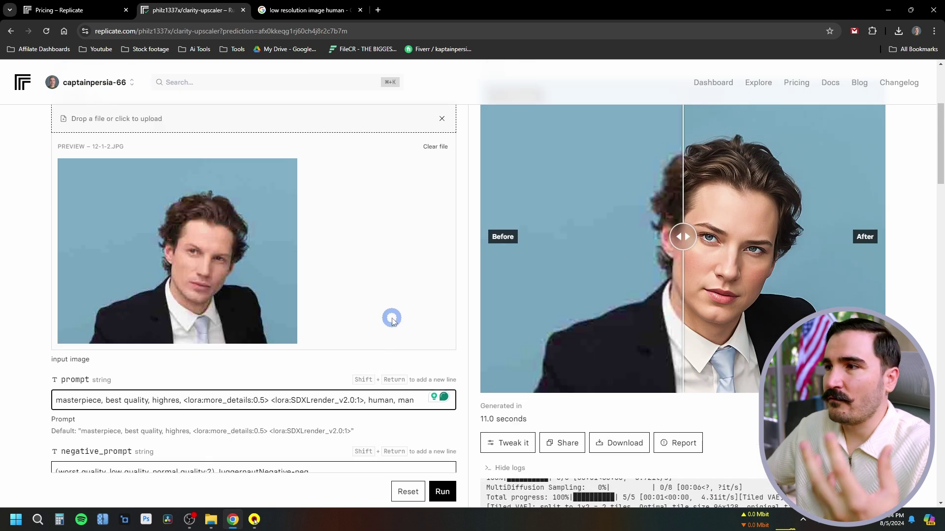
text(, no)
scroll(500, 353, down, 1)
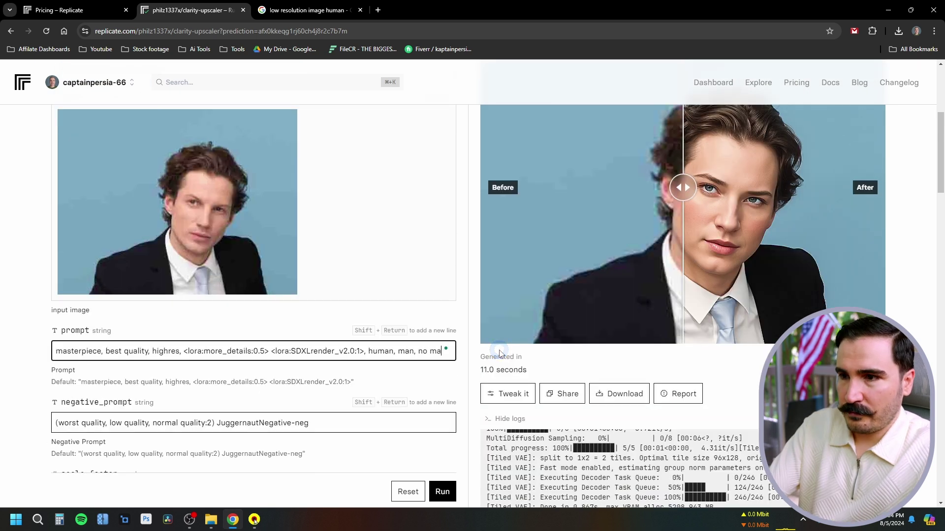
text(makeup)
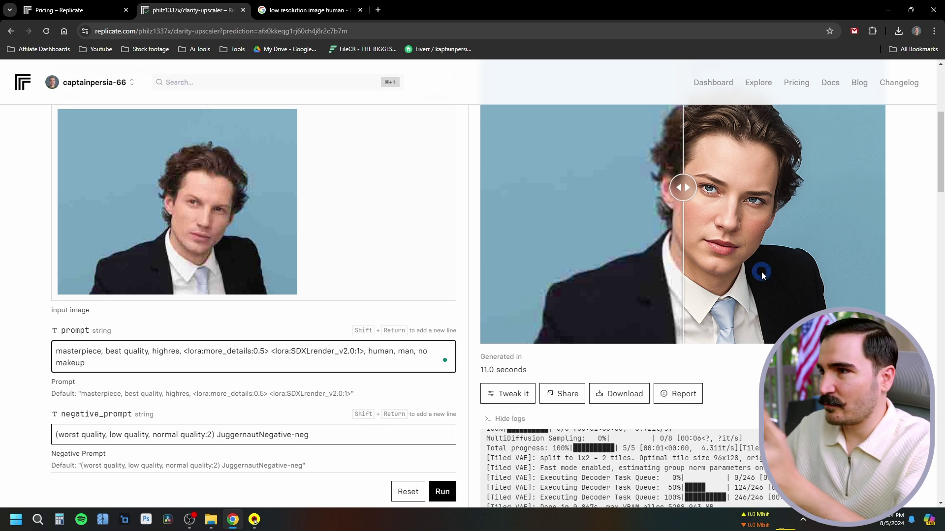
- Raise the resemblance to its maximum of 3 and rerun the model with the extended prompt
scroll(354, 295, down, 4)
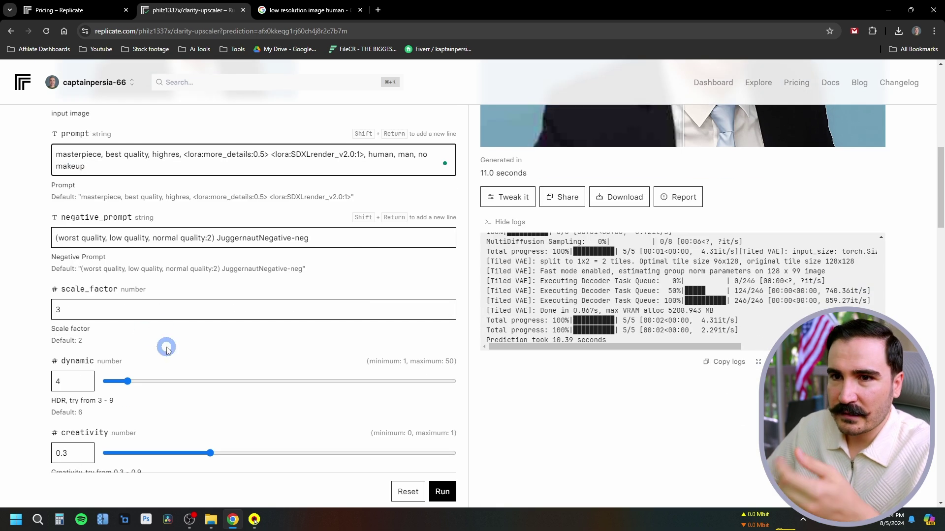
scroll(167, 349, down, 4)
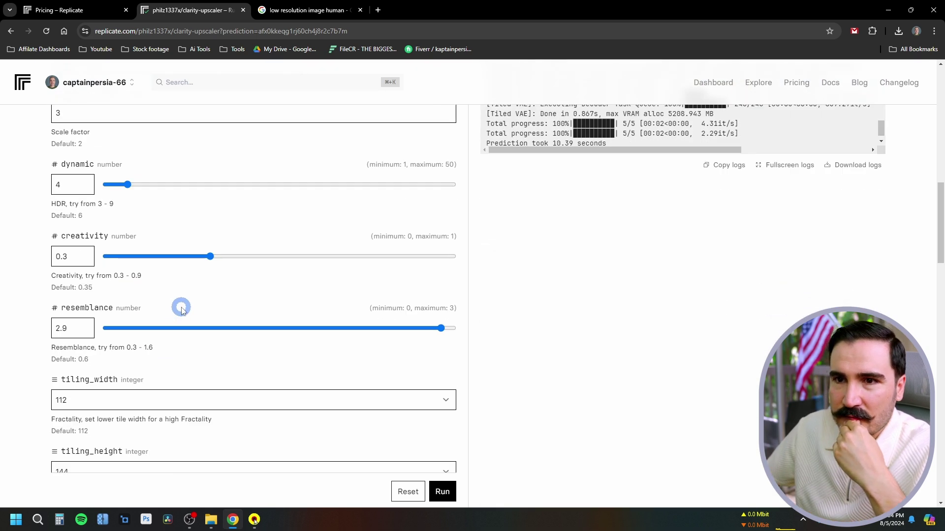
drag(441, 328, 487, 329)
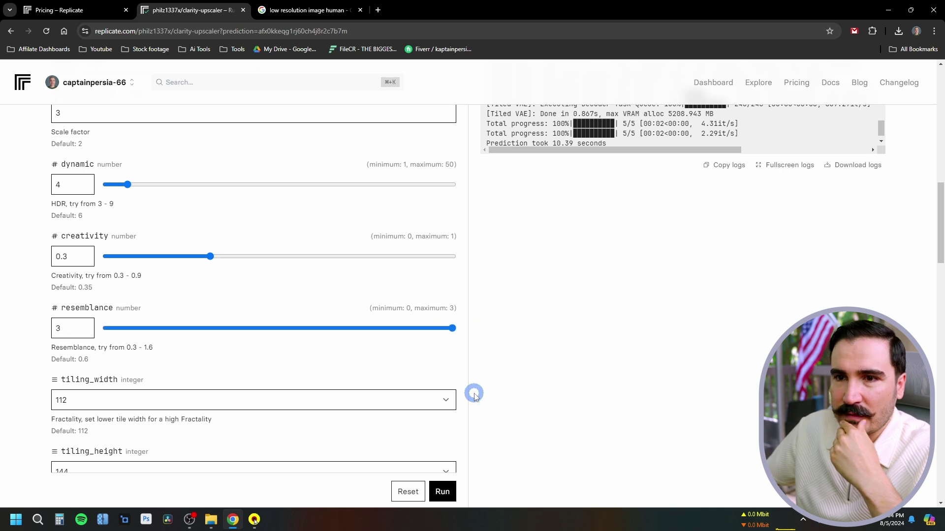
click(443, 492)
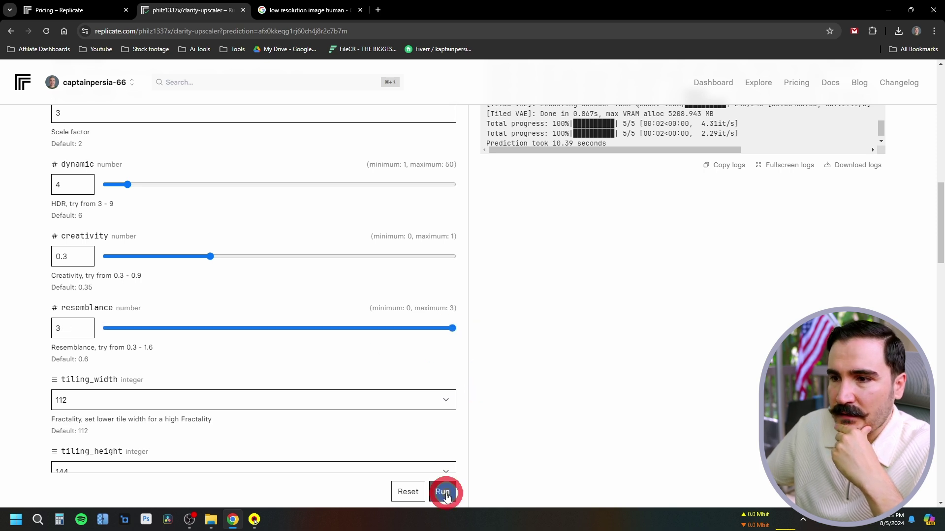
- Examine the portrait generated with the no-makeup prompt against the original in fullscreen, and close the fullscreen view
scroll(673, 369, up, 10)
scroll(673, 369, up, 3)
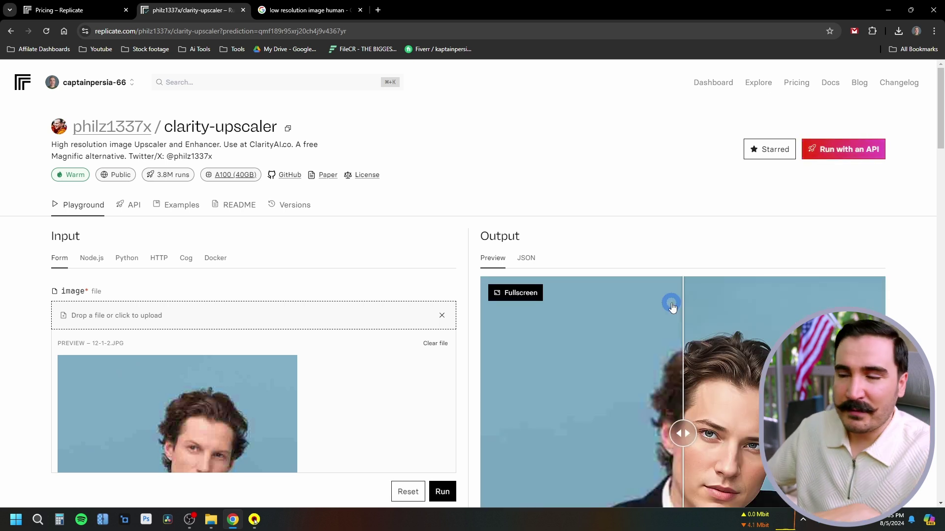
scroll(671, 306, down, 3)
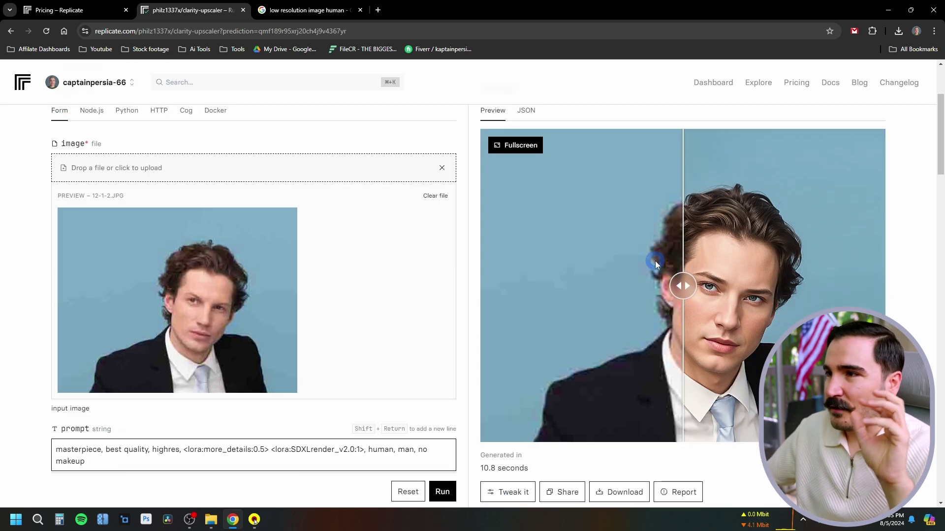
click(517, 146)
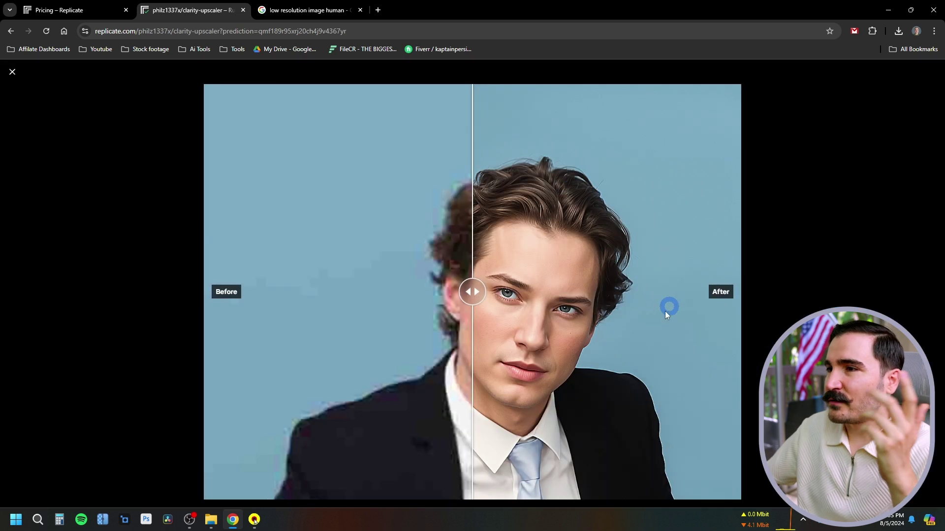
drag(472, 292, 313, 352)
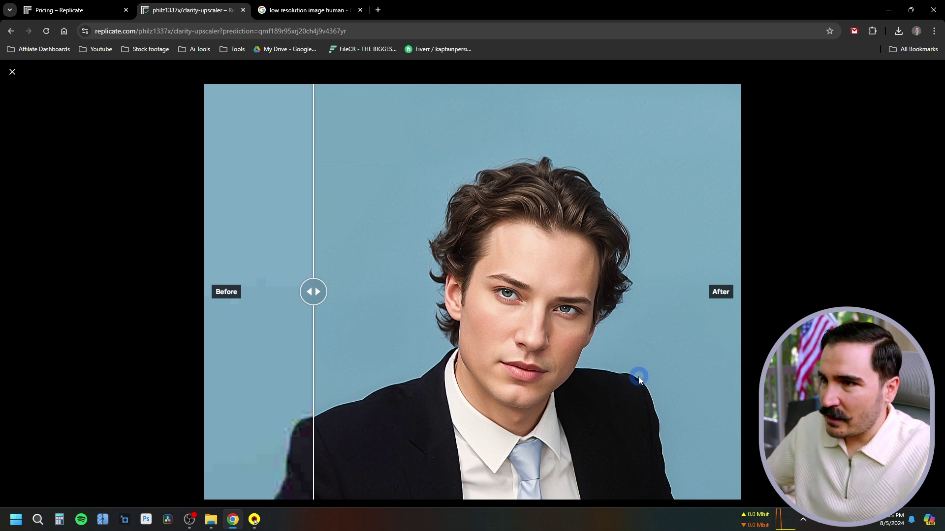
drag(331, 276, 411, 355)
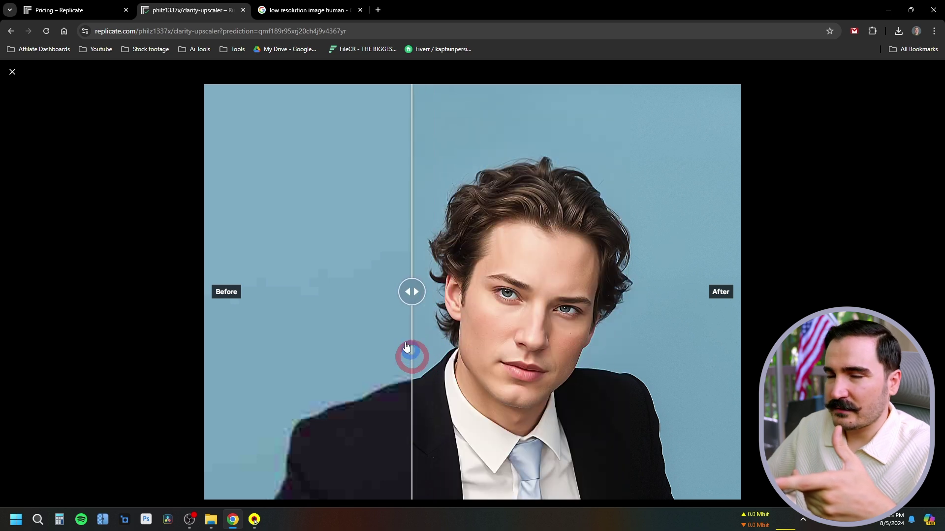
click(12, 72)
- Append ", dark eys" to the end of the prompt
scroll(362, 348, down, 3)
click(197, 310)
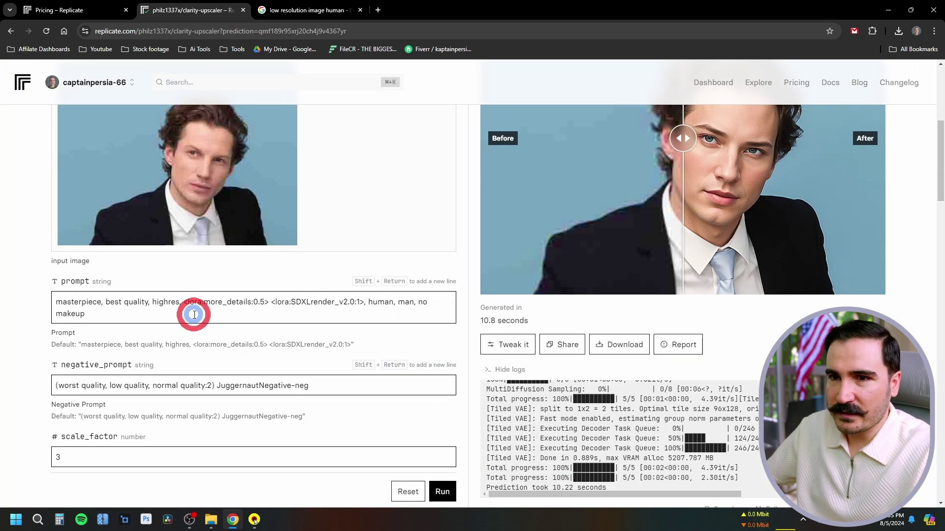
text(, dark eys)
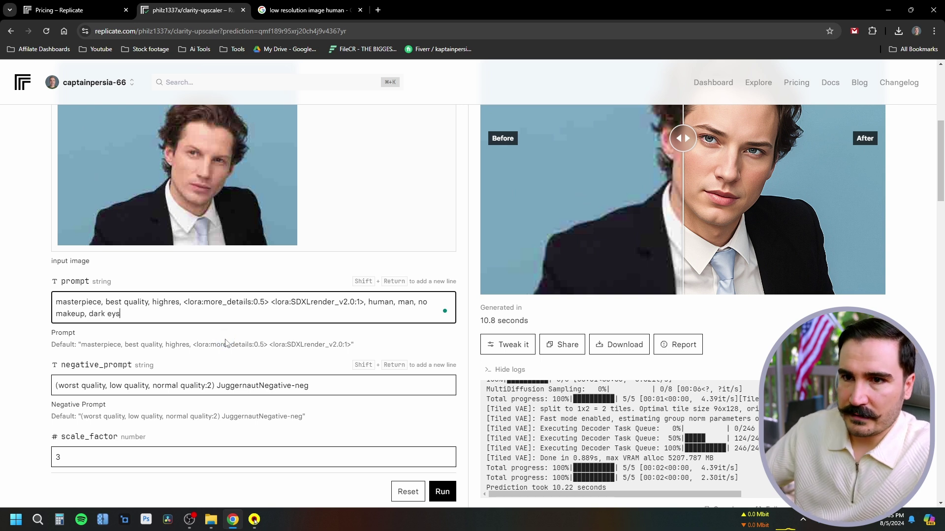
- Adjust the creativity value, rerun the upscaler, and open the new result in fullscreen
scroll(226, 343, down, 4)
drag(73, 405, 64, 404)
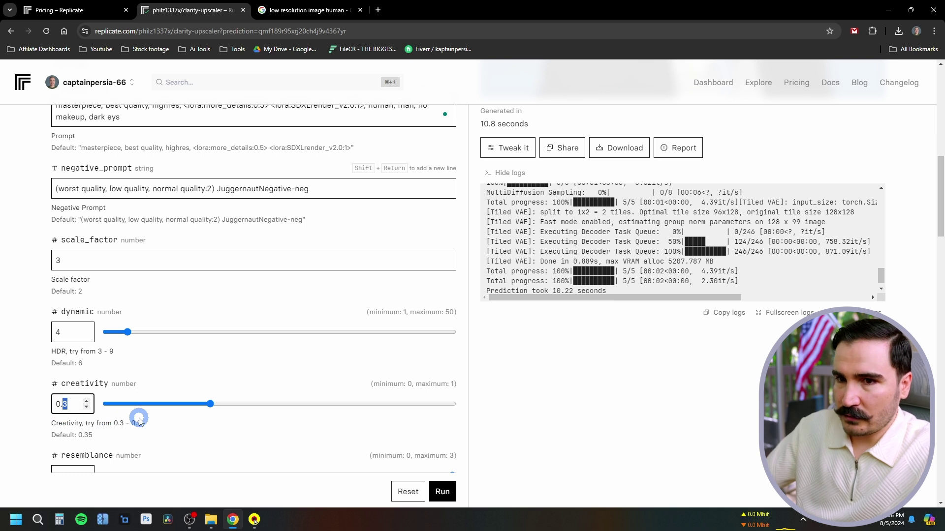
scroll(217, 358, down, 1)
click(92, 358)
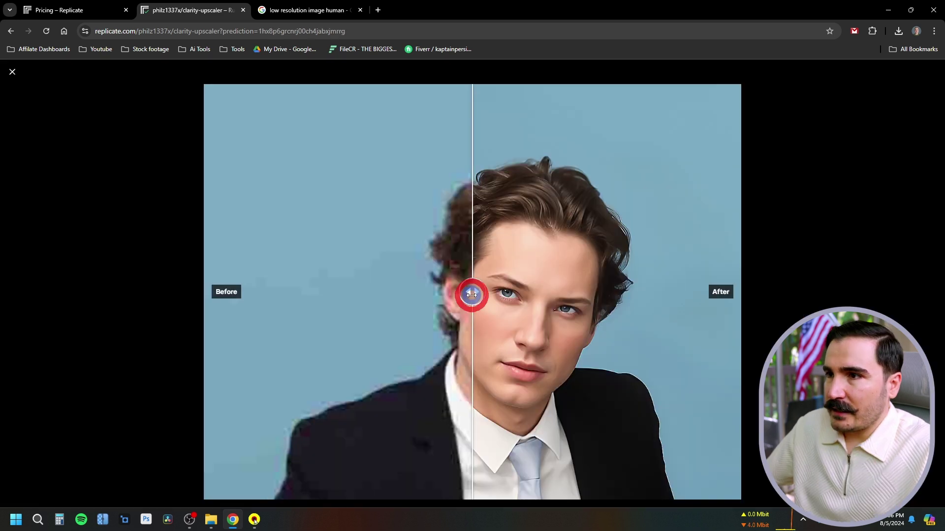
- Compare the latest upscaled portrait with the original using the before/after divider
drag(469, 291, 331, 293)
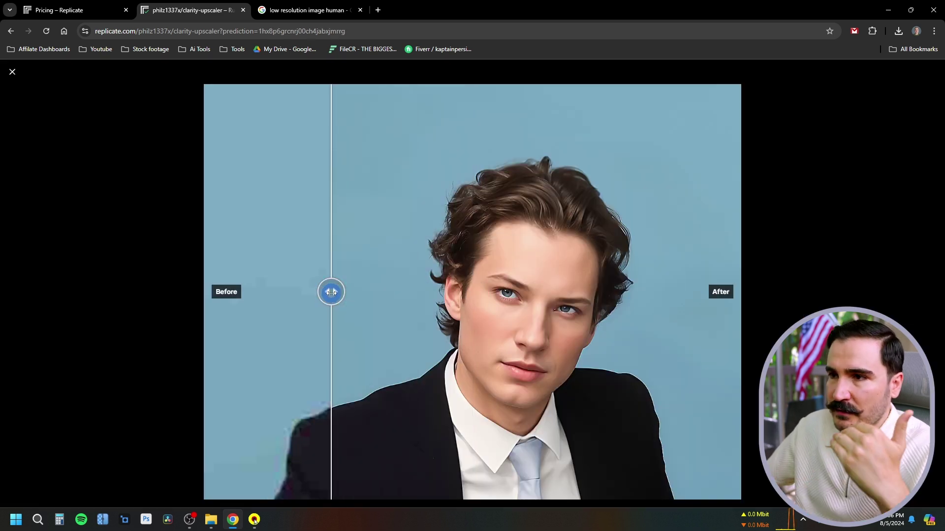
drag(333, 291, 383, 392)
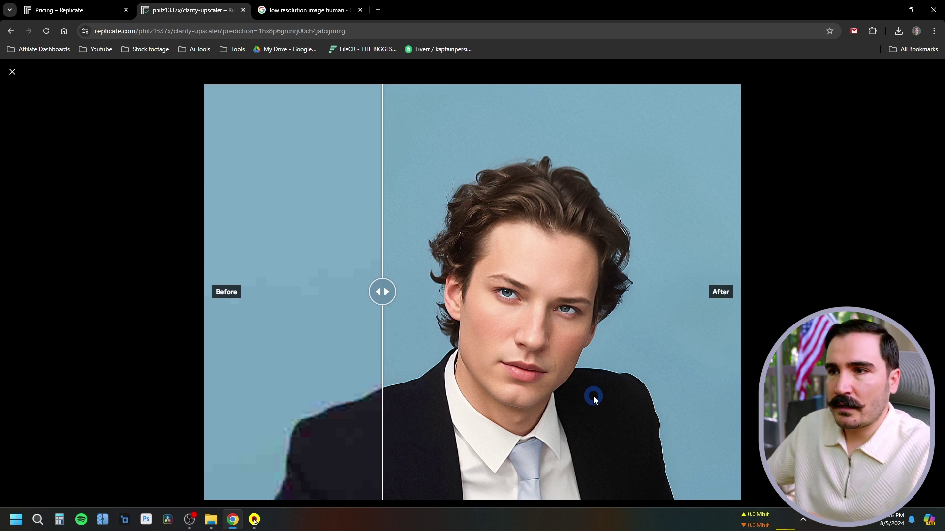
drag(386, 303, 377, 346)
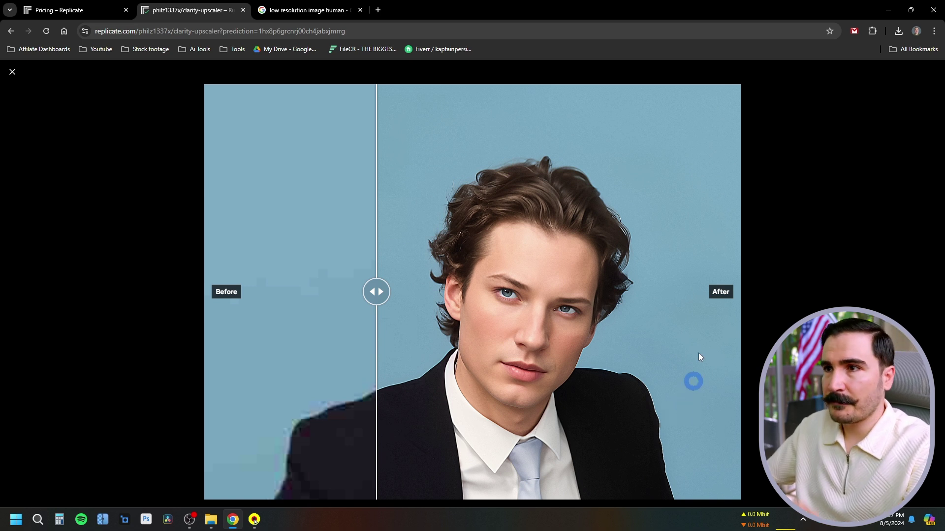
- Close the fullscreen comparison and replace "human, man" in the prompt with "woman"
click(12, 72)
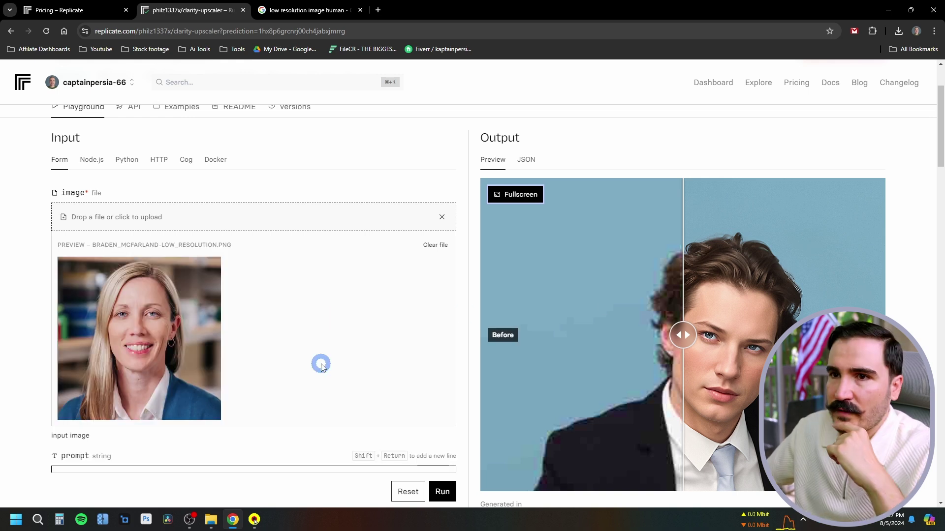
scroll(321, 367, down, 4)
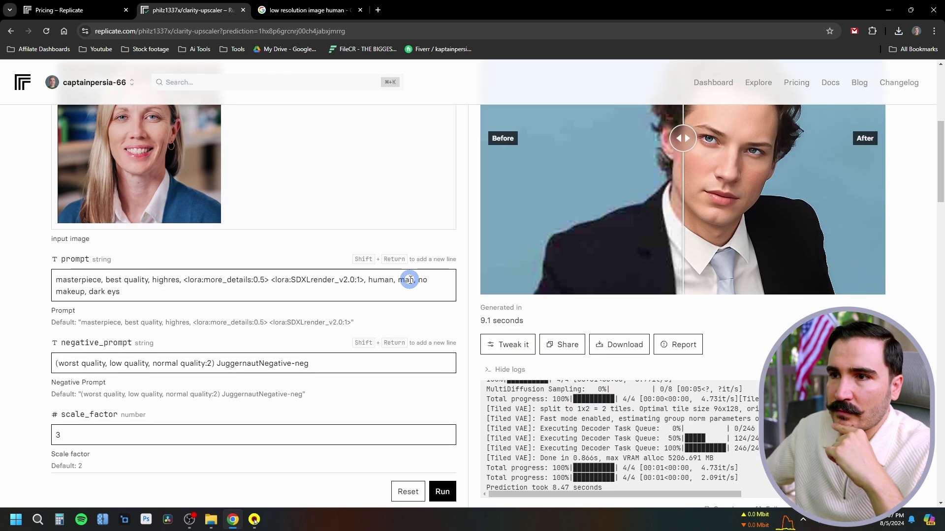
drag(367, 280, 401, 278)
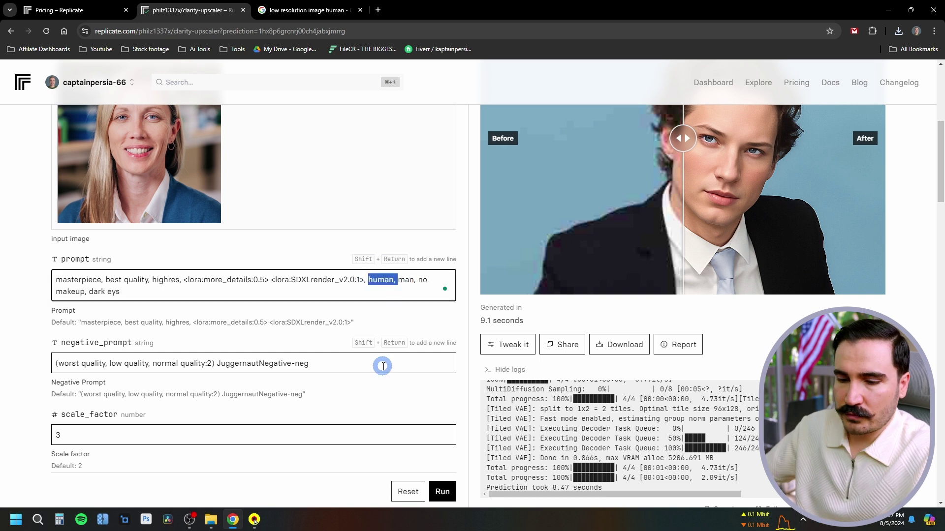
key(BackSpace)
text(woma)
key(BackSpace)
key(BackSpace)
- Remove "no makeup" and "dark eys" from the prompt so that it ends with "woman"
drag(398, 279, 440, 280)
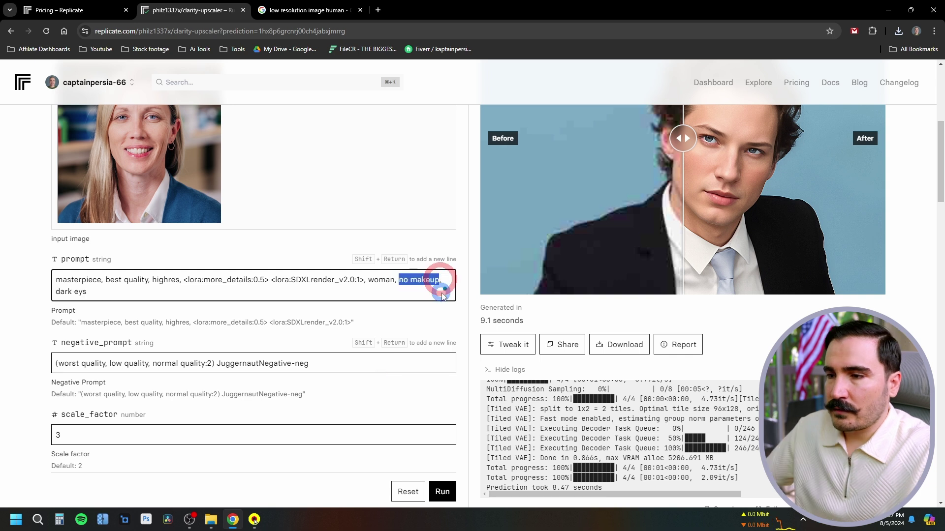
key(BackSpace)
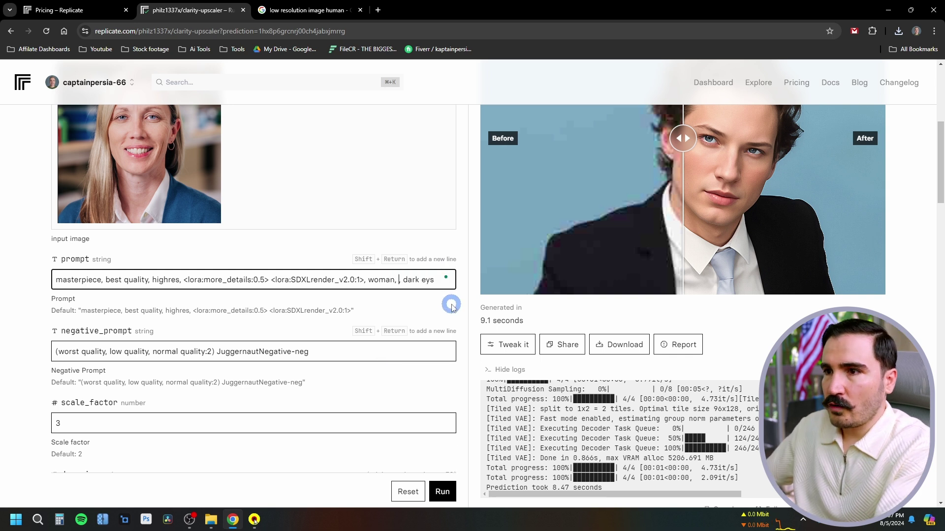
click(403, 282)
drag(432, 279, 397, 279)
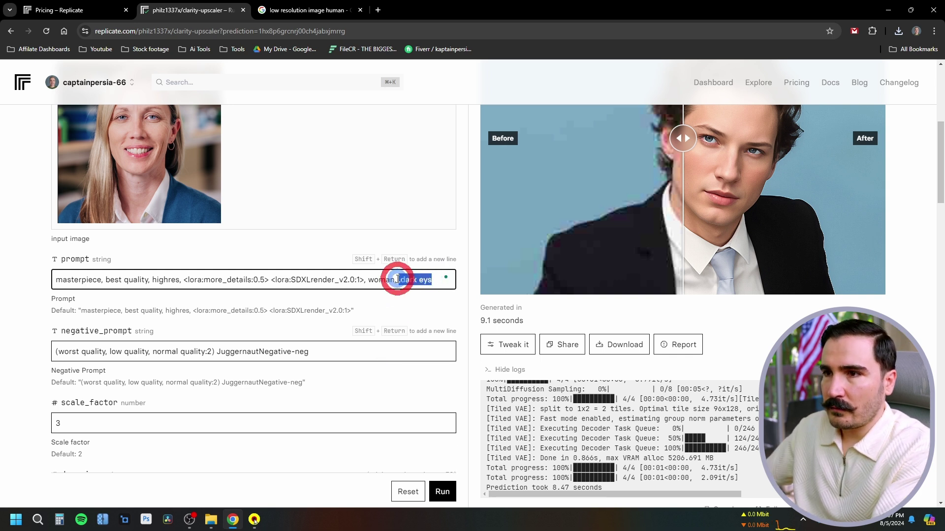
key(BackSpace)
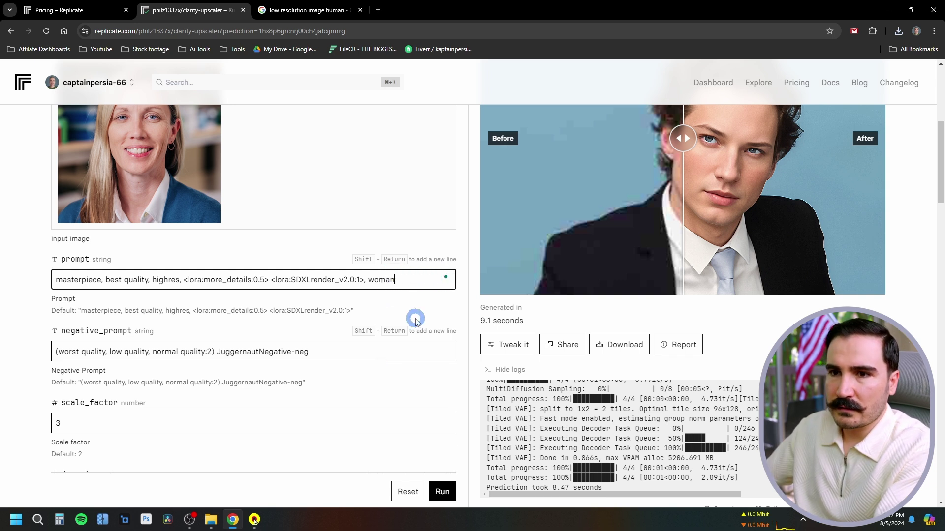
- Set creativity to 0.3 and run the upscaler on the woman's portrait
scroll(414, 317, down, 2)
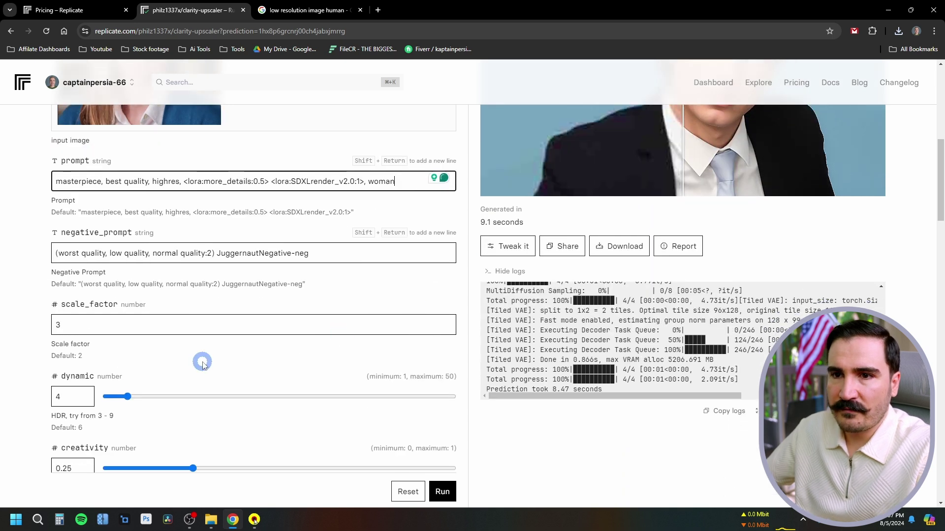
scroll(191, 368, down, 2)
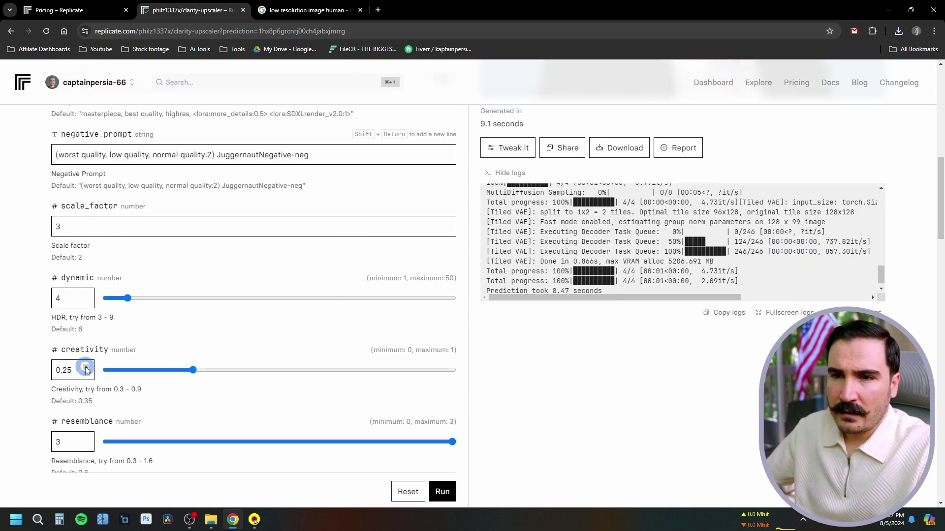
double_click(64, 370)
text(0.3)
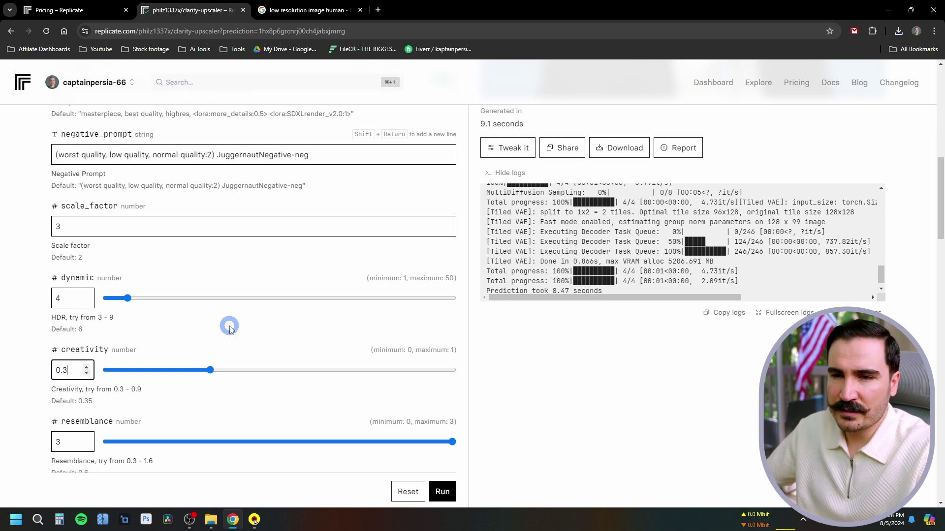
scroll(229, 329, down, 3)
scroll(267, 330, down, 8)
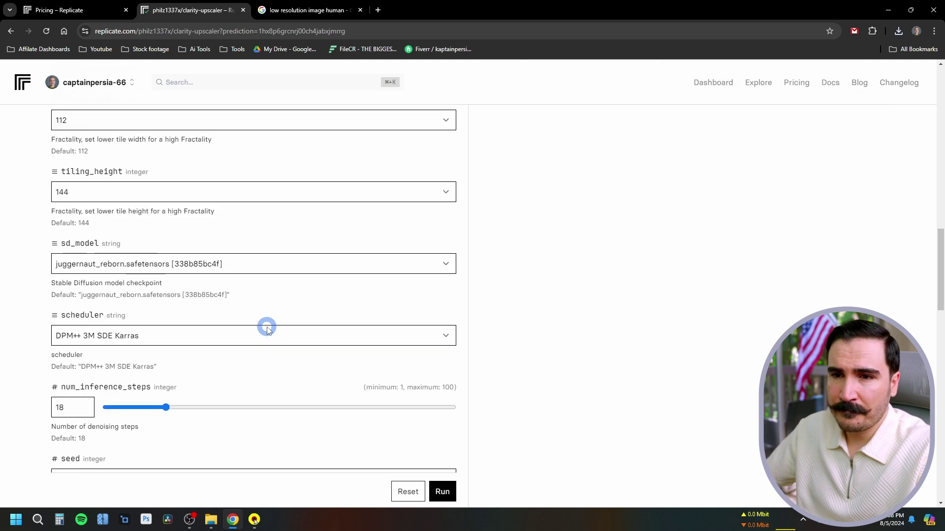
scroll(268, 327, down, 5)
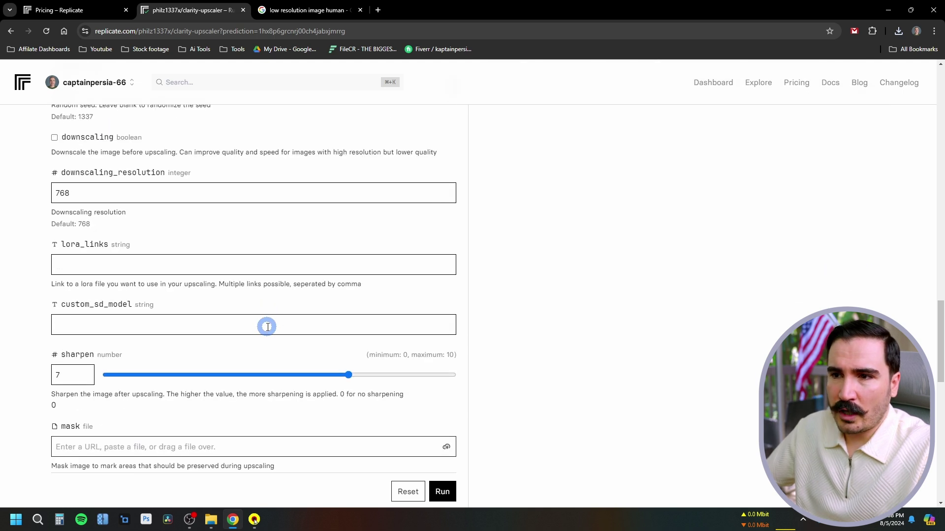
click(441, 492)
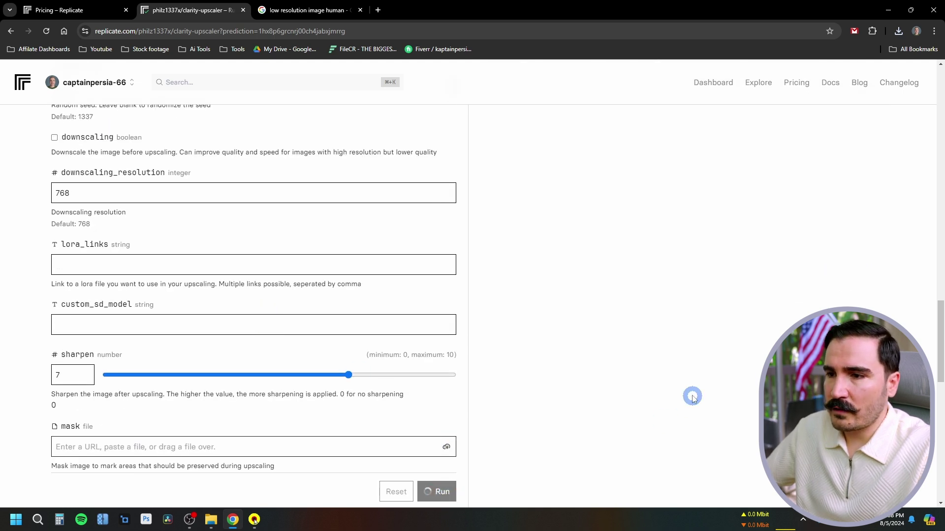
- Open the account's billing settings and review this month's usage cost and invoices
scroll(689, 396, up, 10)
scroll(689, 396, up, 12)
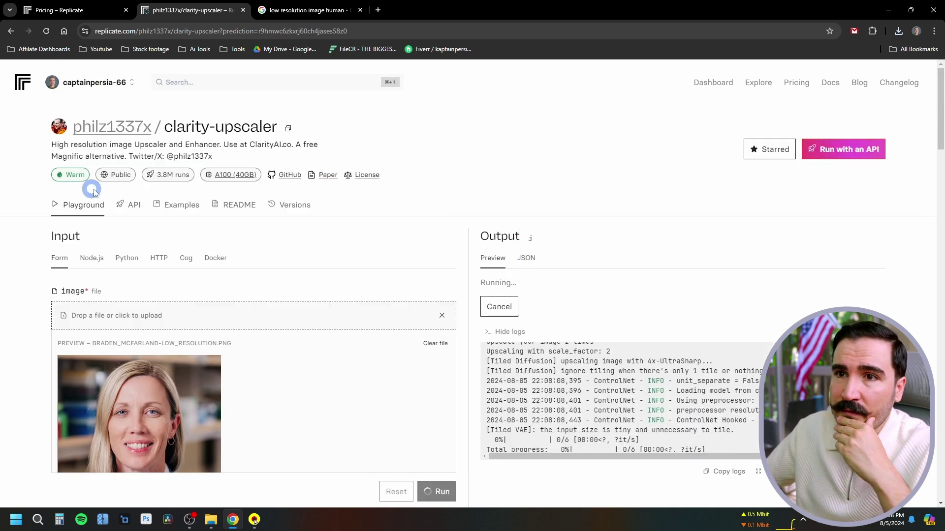
click(78, 84)
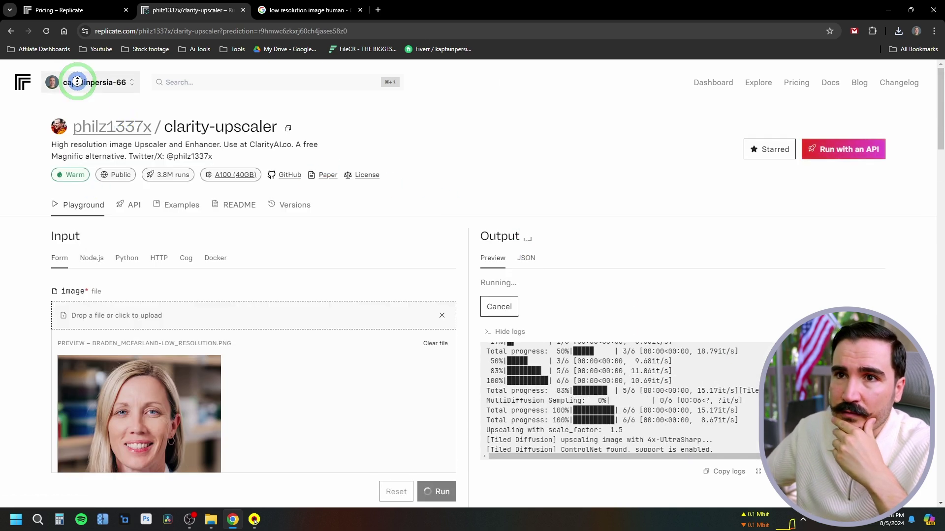
click(158, 382)
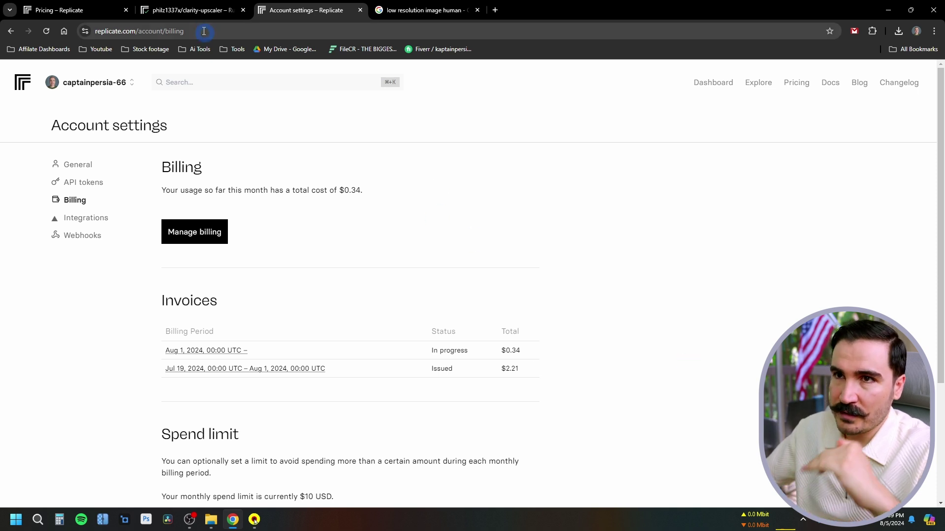
- Return to the upscaler page and compare the woman's upscaled portrait with the original in fullscreen using the before/after divider
click(174, 12)
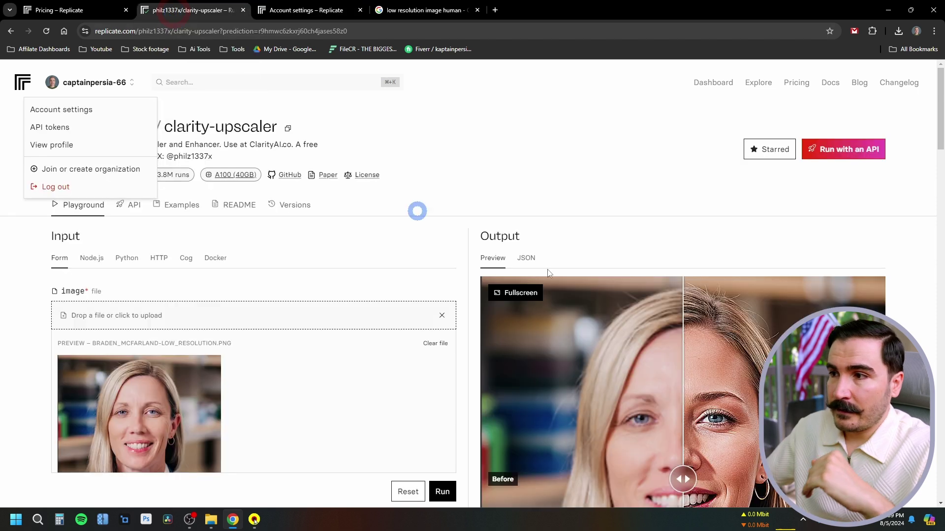
scroll(536, 134, down, 4)
scroll(535, 134, up, 4)
click(513, 193)
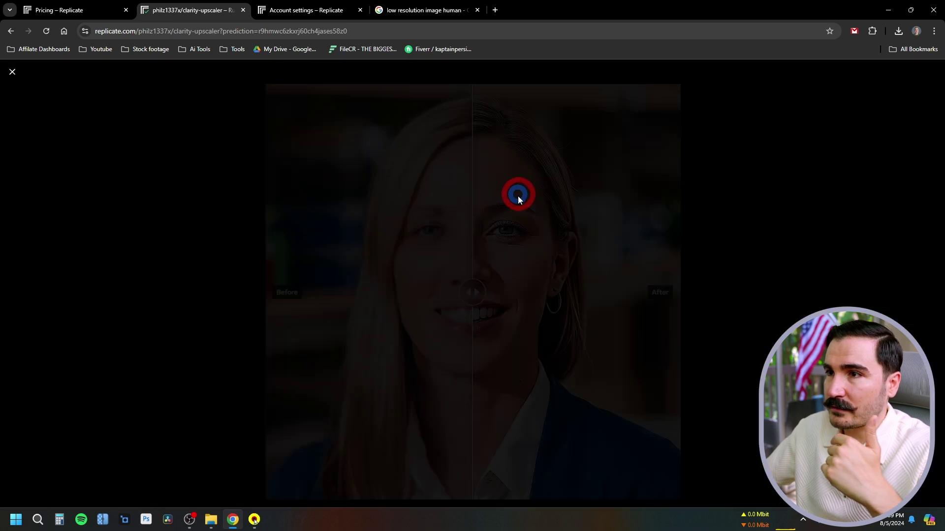
drag(474, 290, 504, 384)
drag(477, 383, 307, 395)
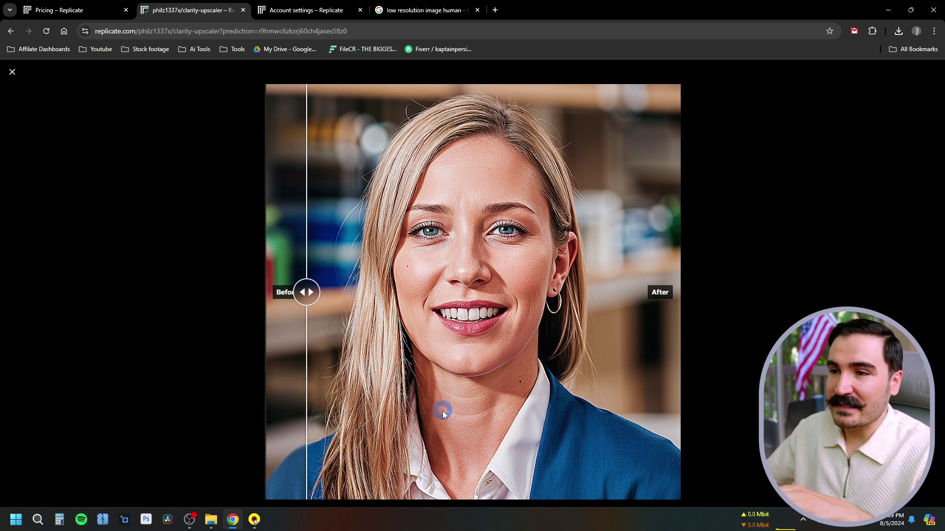
drag(334, 309, 611, 474)
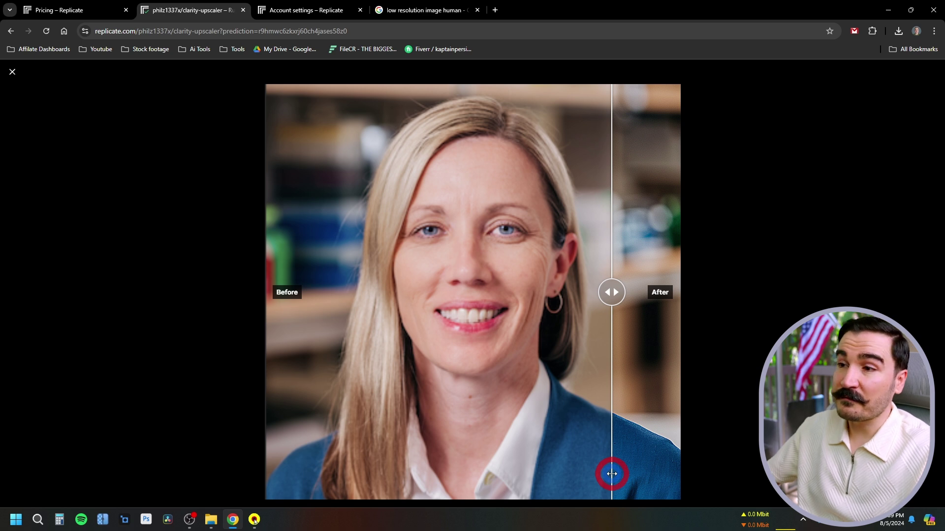
drag(611, 474, 326, 494)
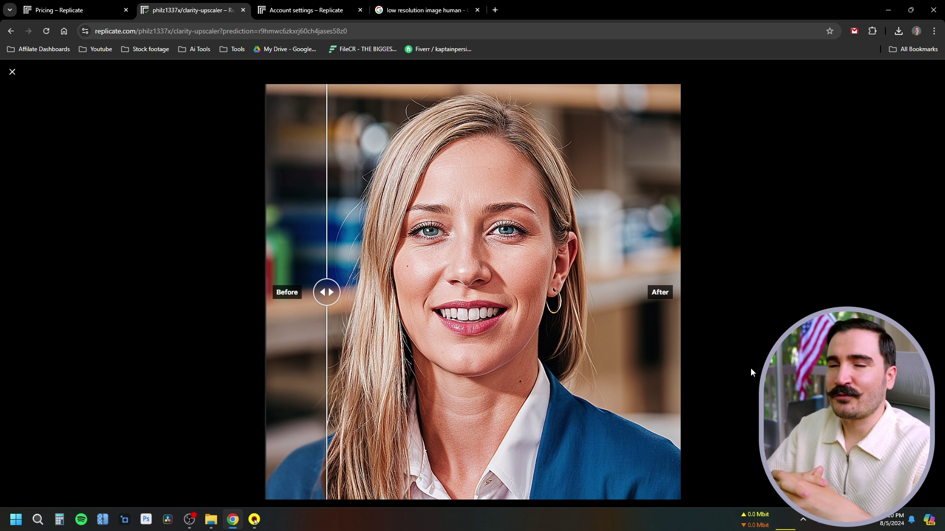
- Download the upscaled portrait and select png as the output format
click(629, 388)
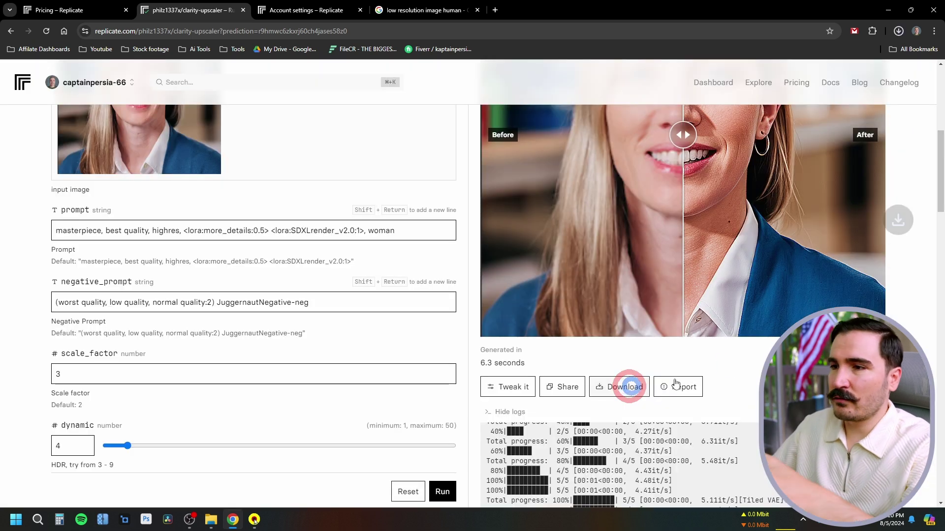
scroll(293, 354, down, 20)
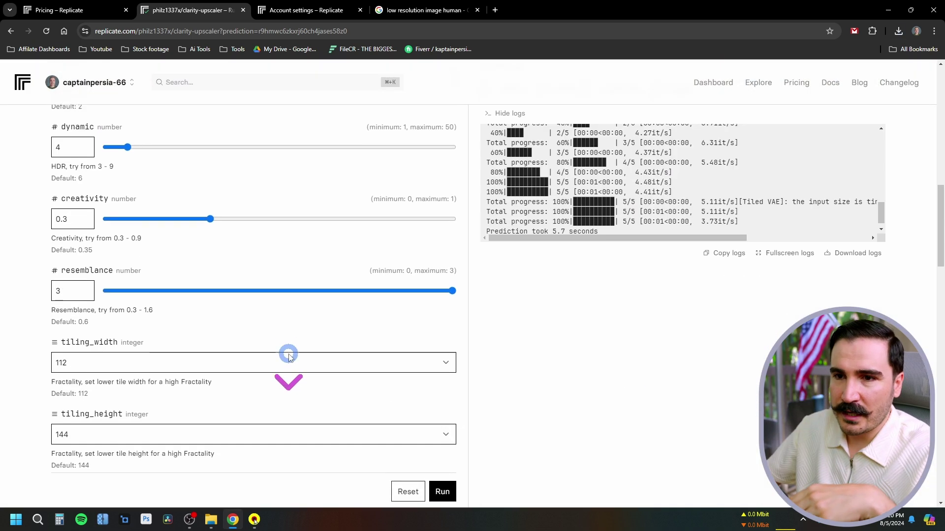
scroll(219, 363, down, 5)
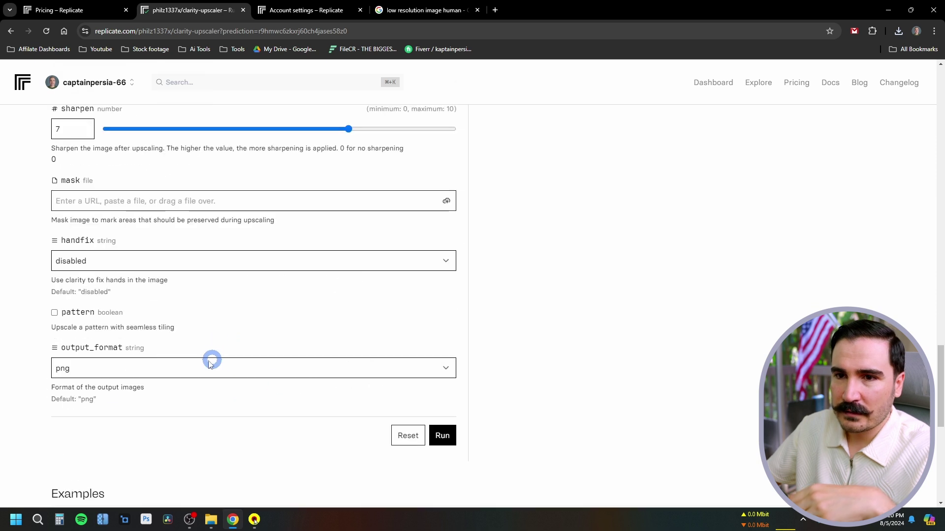
click(445, 368)
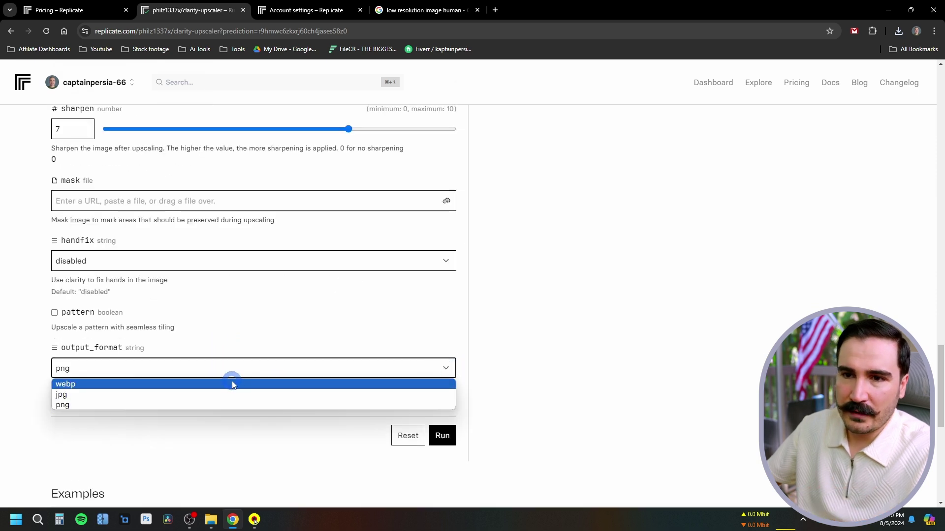
click(157, 405)
- Set the sharpen value to 5
scroll(353, 322, up, 4)
click(346, 326)
drag(345, 325, 305, 326)
drag(59, 327, 21, 327)
text(5)
- Set the creativity value to 0.25
scroll(568, 344, up, 5)
scroll(569, 345, up, 8)
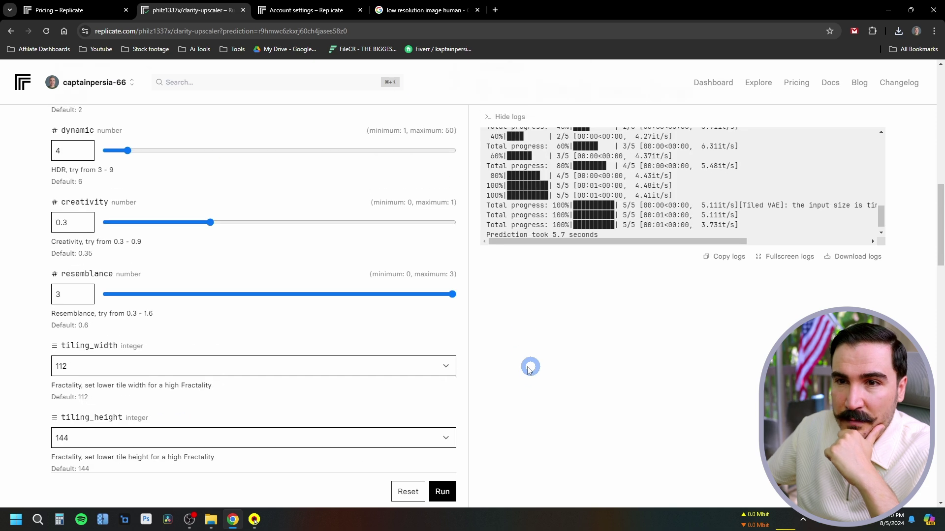
drag(63, 223, 87, 257)
click(117, 295)
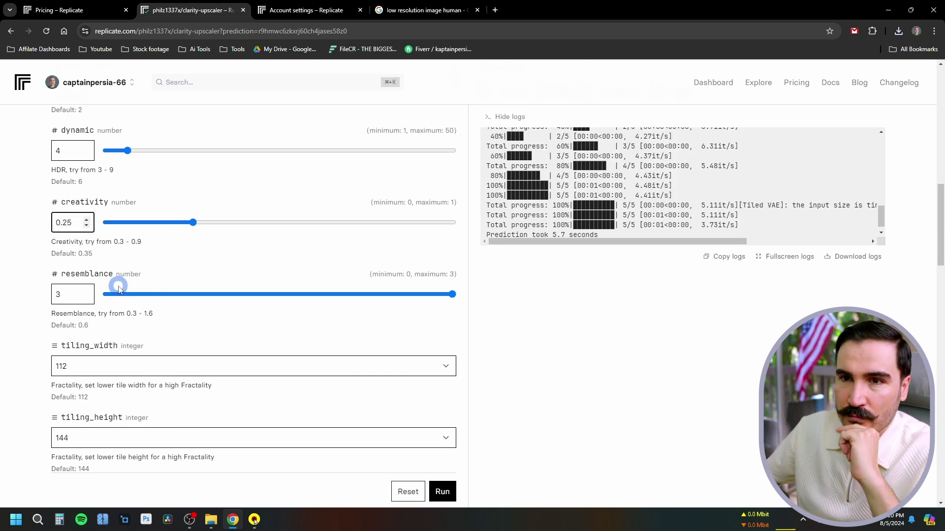
- Append "in her 50s" after "woman" in the prompt and rerun the upscaler
scroll(199, 273, up, 1)
scroll(203, 281, up, 1)
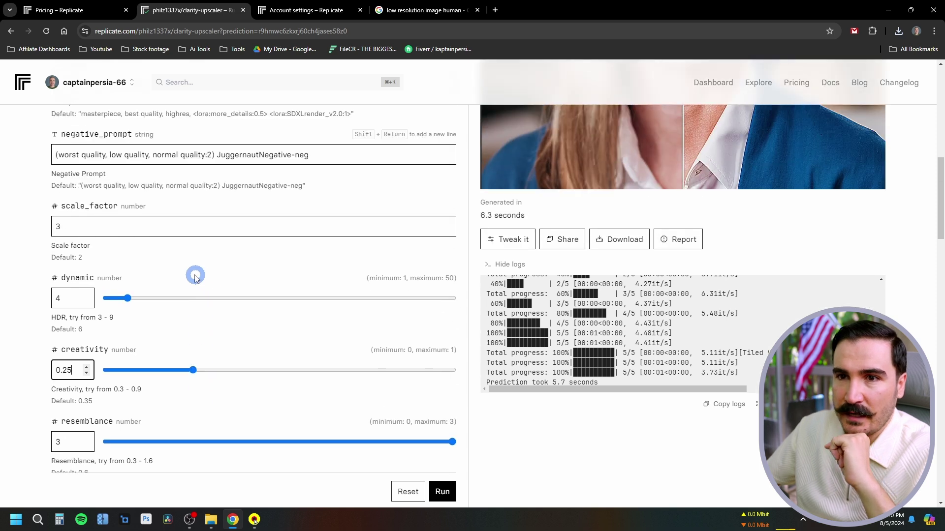
scroll(195, 273, up, 5)
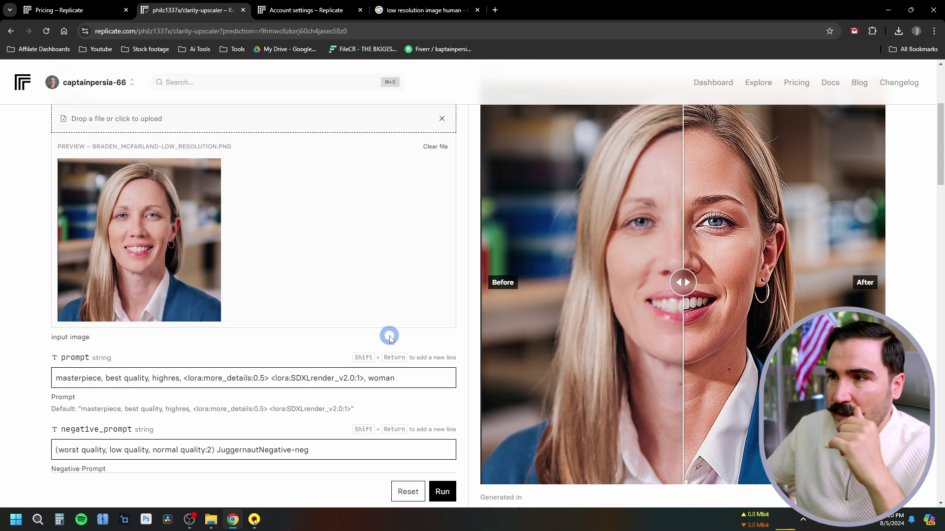
text(in her 50s)
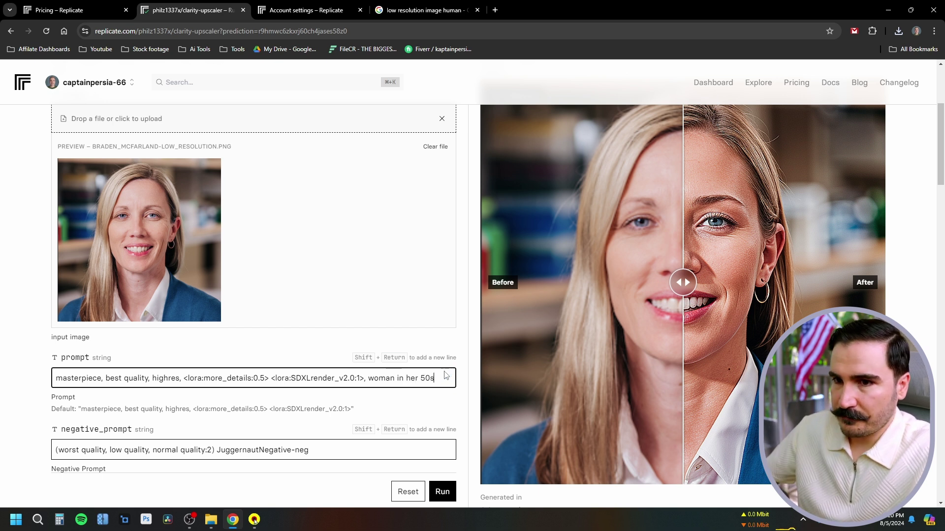
click(442, 492)
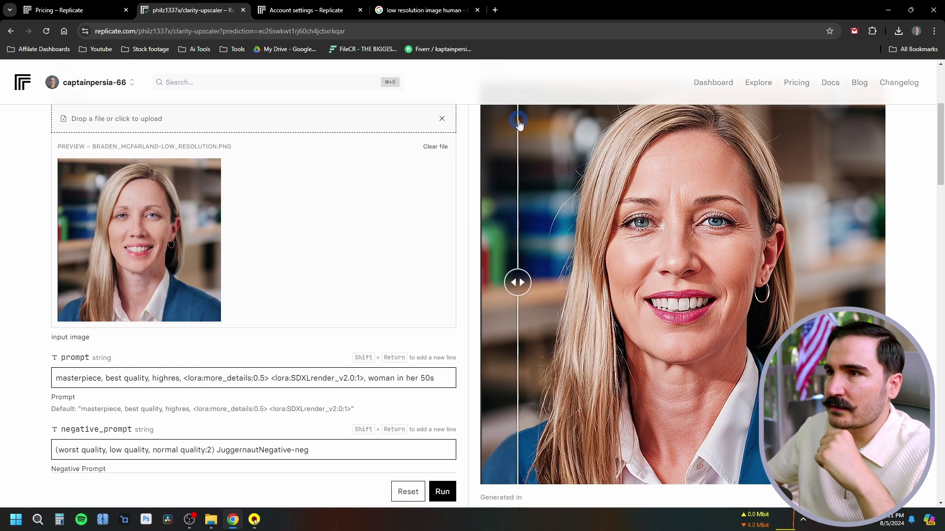
- Open the result of the "woman in her 50s" prompt in fullscreen and compare it with the original using the divider
scroll(519, 167, up, 5)
click(521, 244)
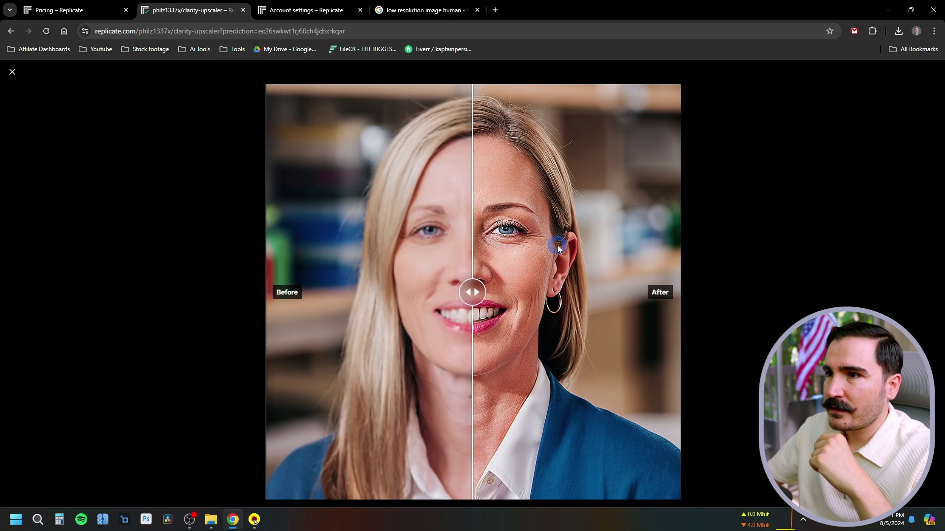
drag(481, 291, 473, 294)
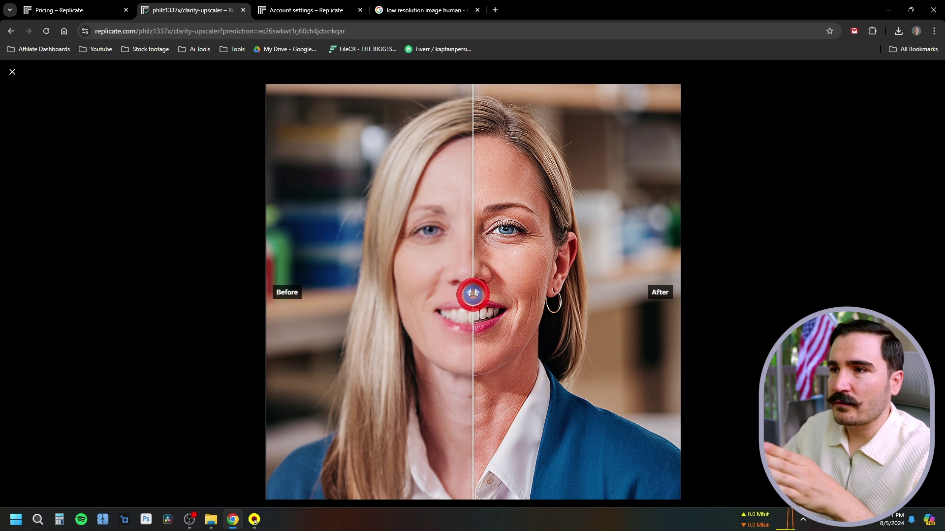
drag(473, 294, 190, 377)
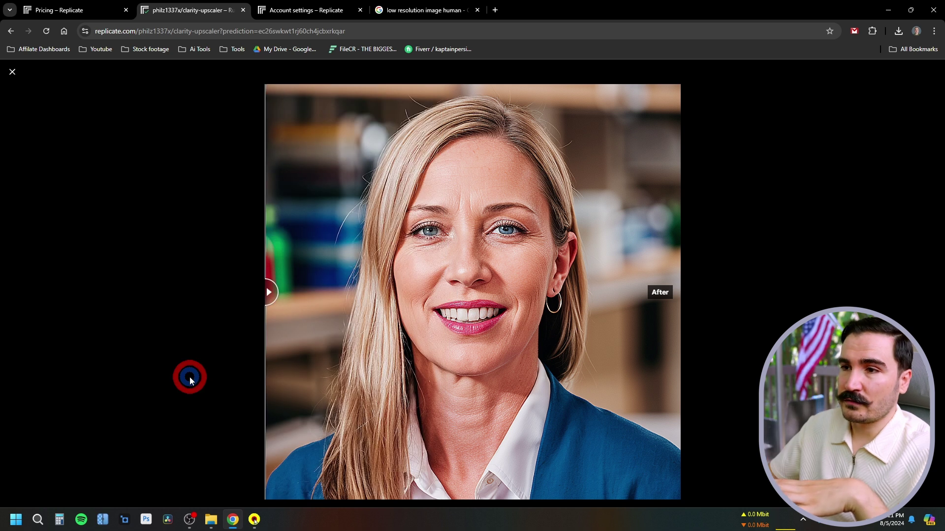
drag(191, 380, 266, 367)
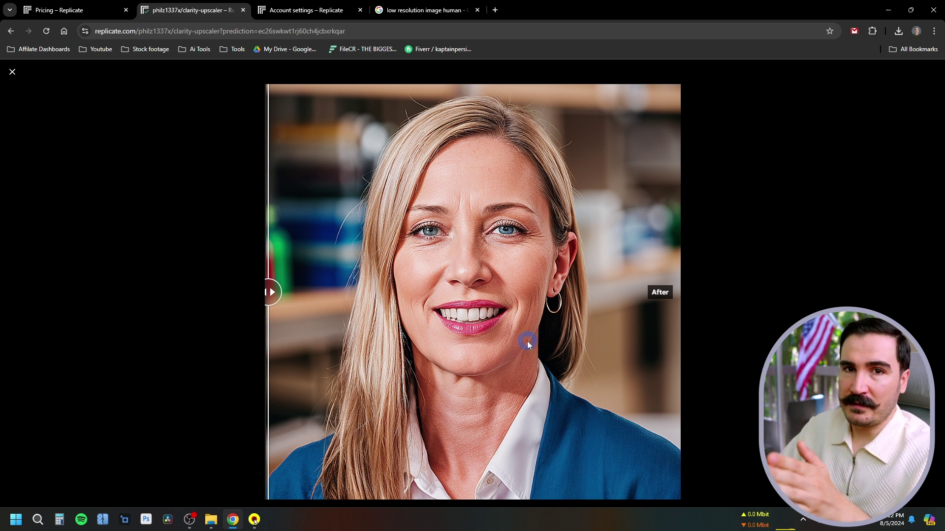
- Exit the fullscreen comparison, append ", nice teeth, earings" after "woman in her 50s" in the prompt, and rerun the upscaler
drag(268, 293, 274, 384)
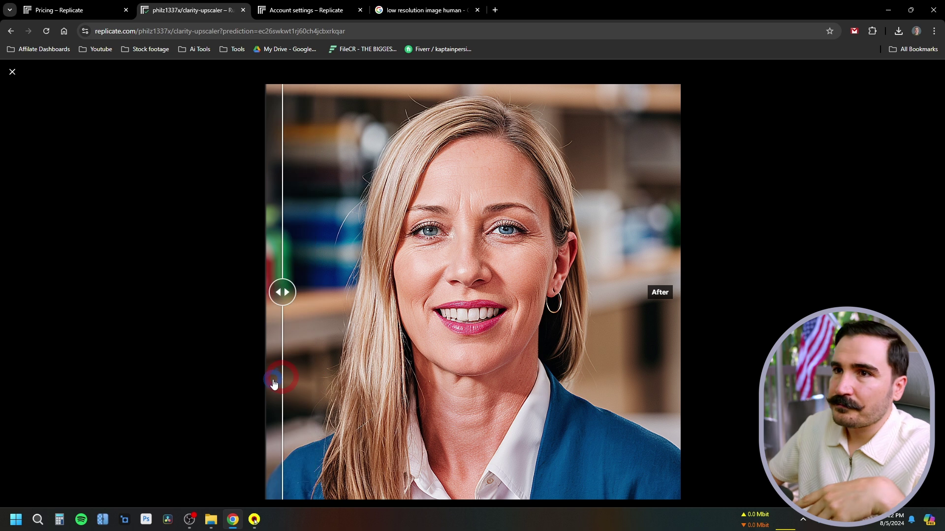
click(12, 72)
scroll(315, 308, down, 4)
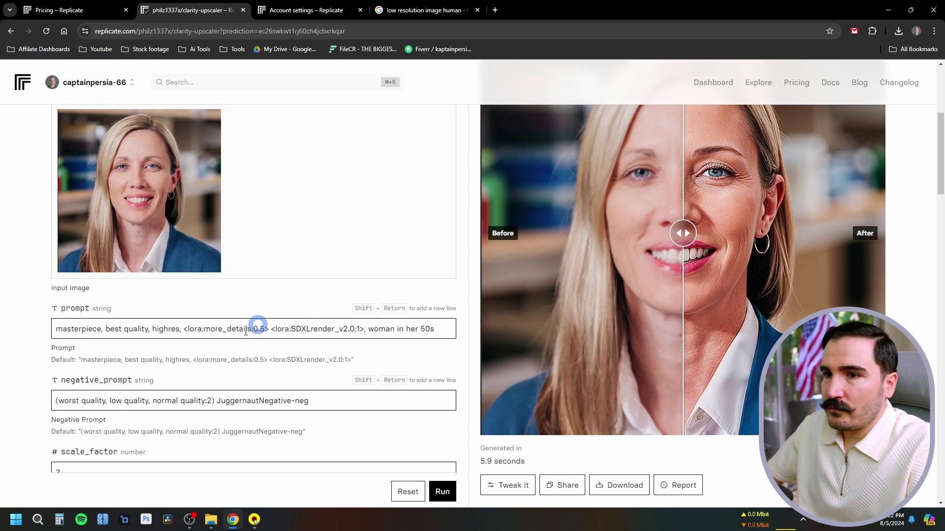
click(441, 334)
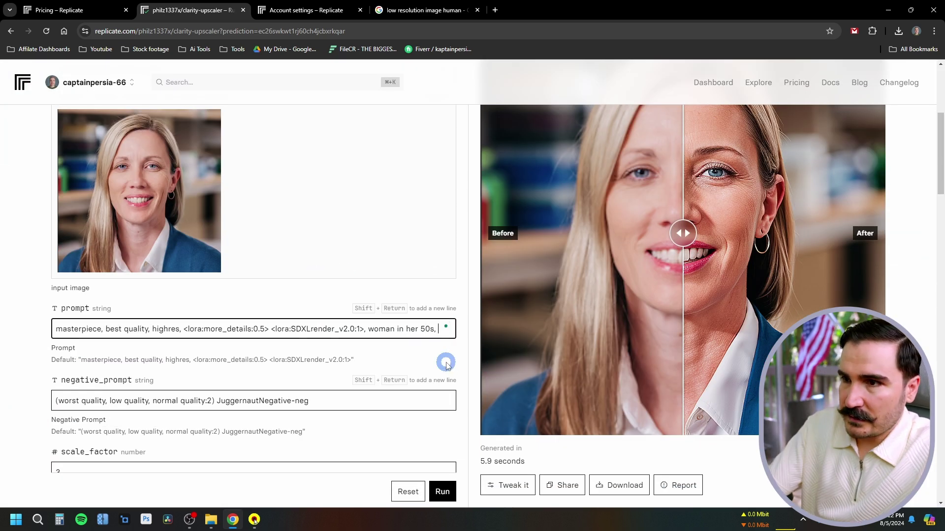
text(, woman in her 50s, nice teeth, earings)
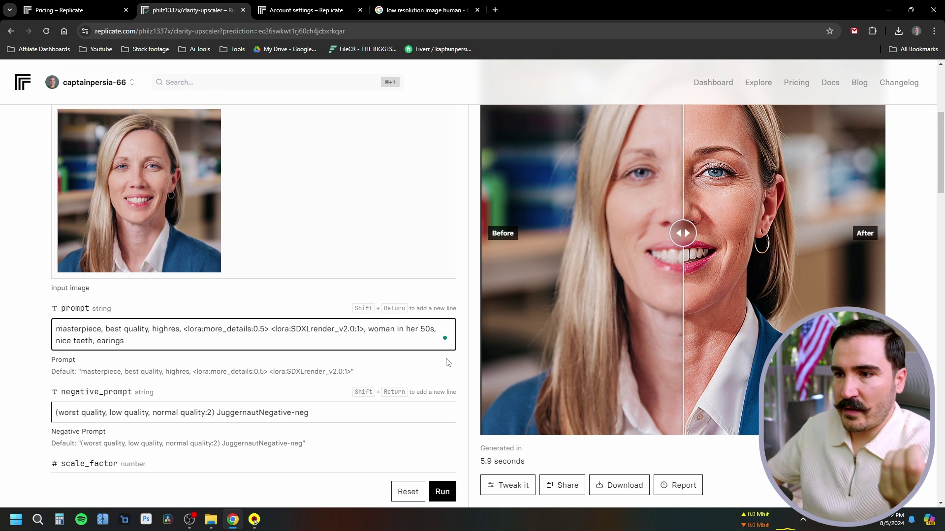
click(454, 490)
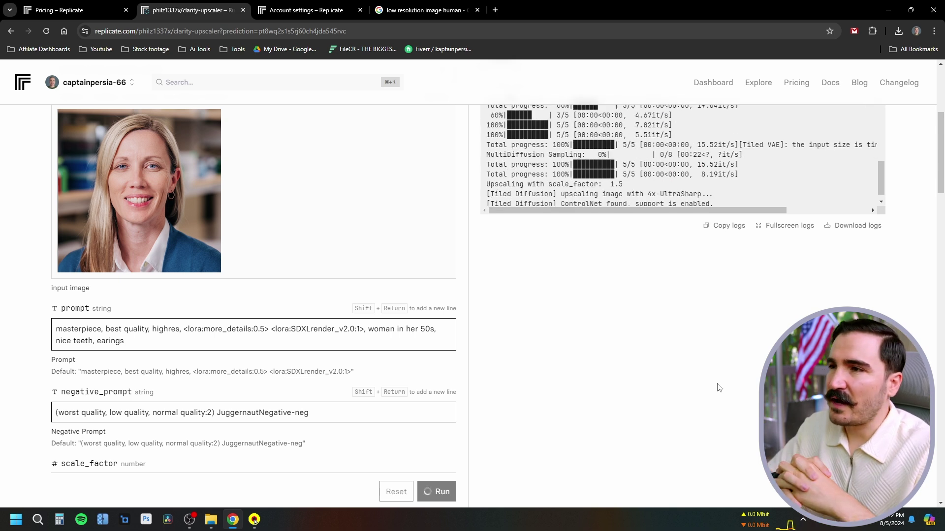
- Open the result of the "nice teeth, earings" prompt in fullscreen and compare it with the original using the divider
scroll(713, 381, up, 4)
click(662, 358)
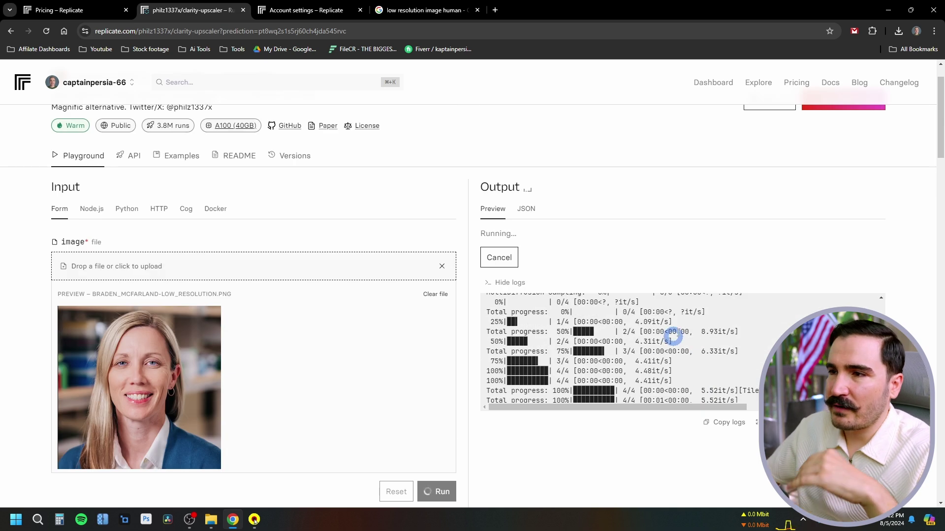
click(689, 269)
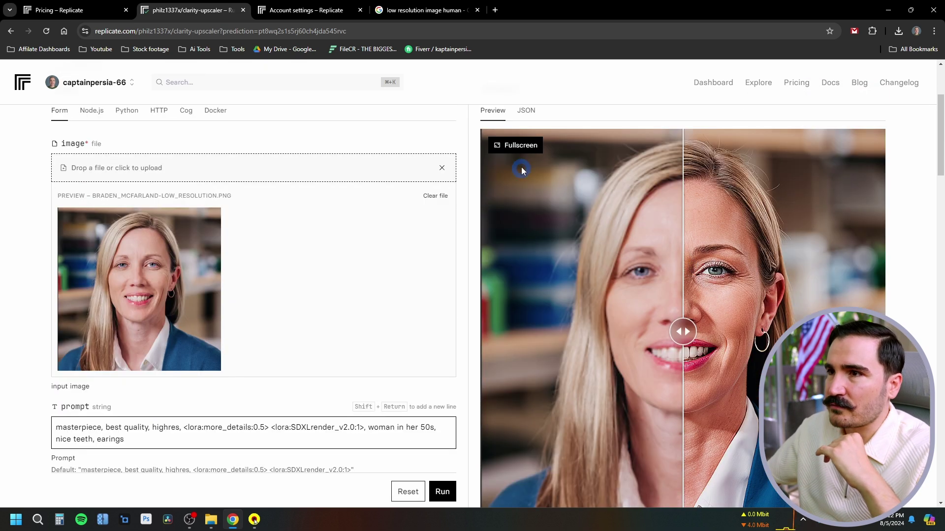
click(525, 146)
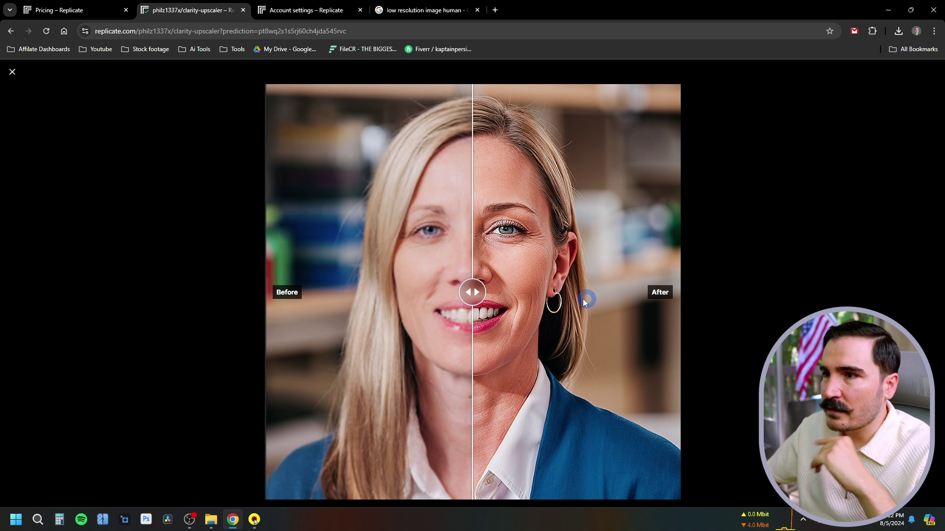
drag(468, 291, 543, 392)
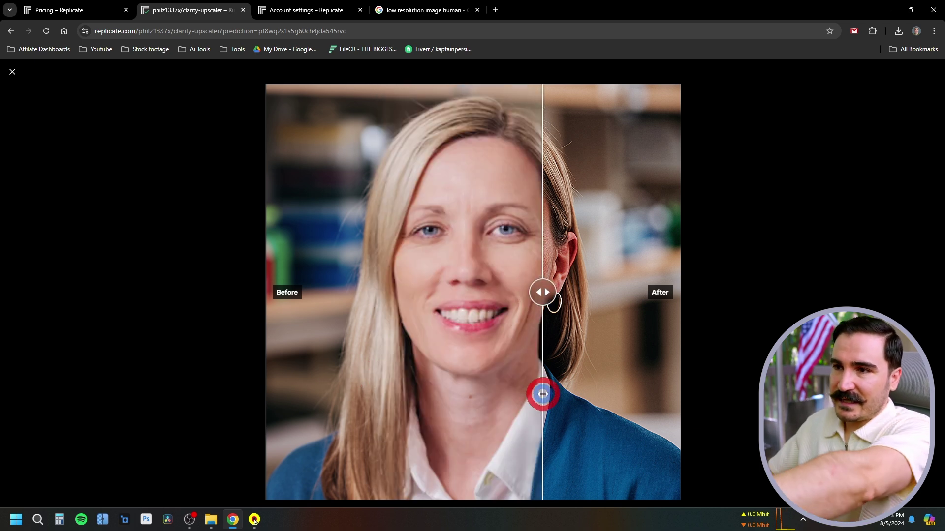
drag(542, 394, 397, 442)
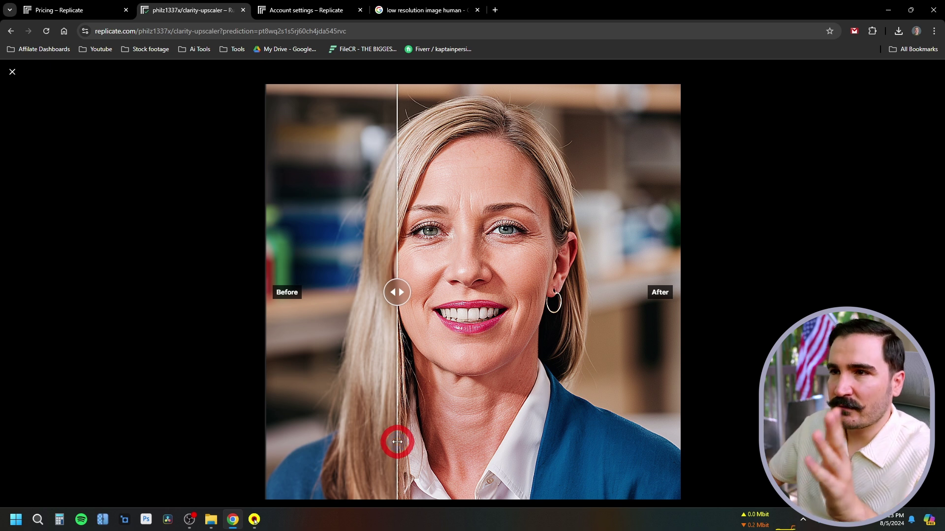
drag(397, 441, 230, 457)
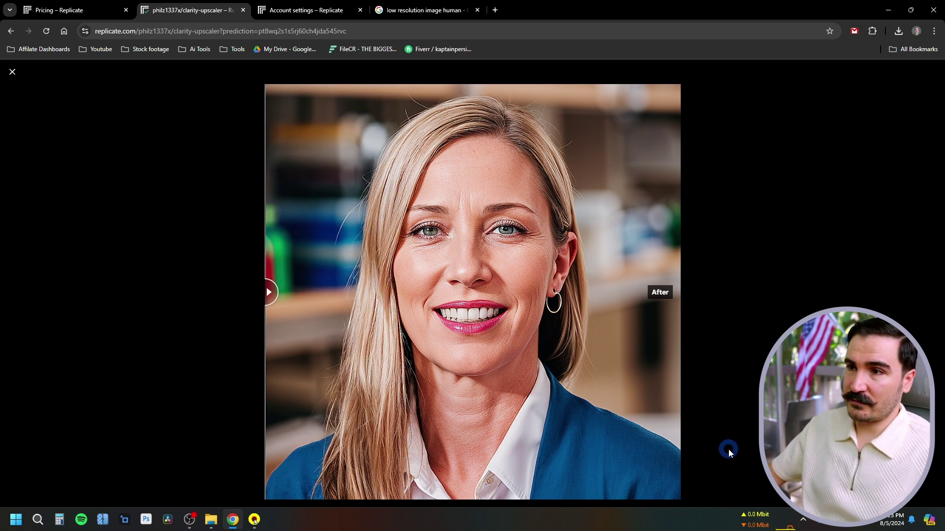
drag(266, 293, 257, 411)
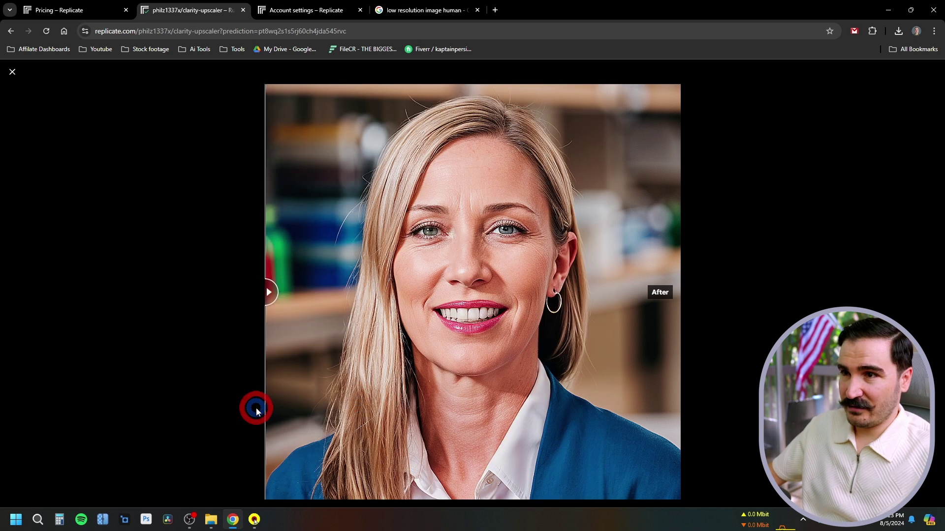